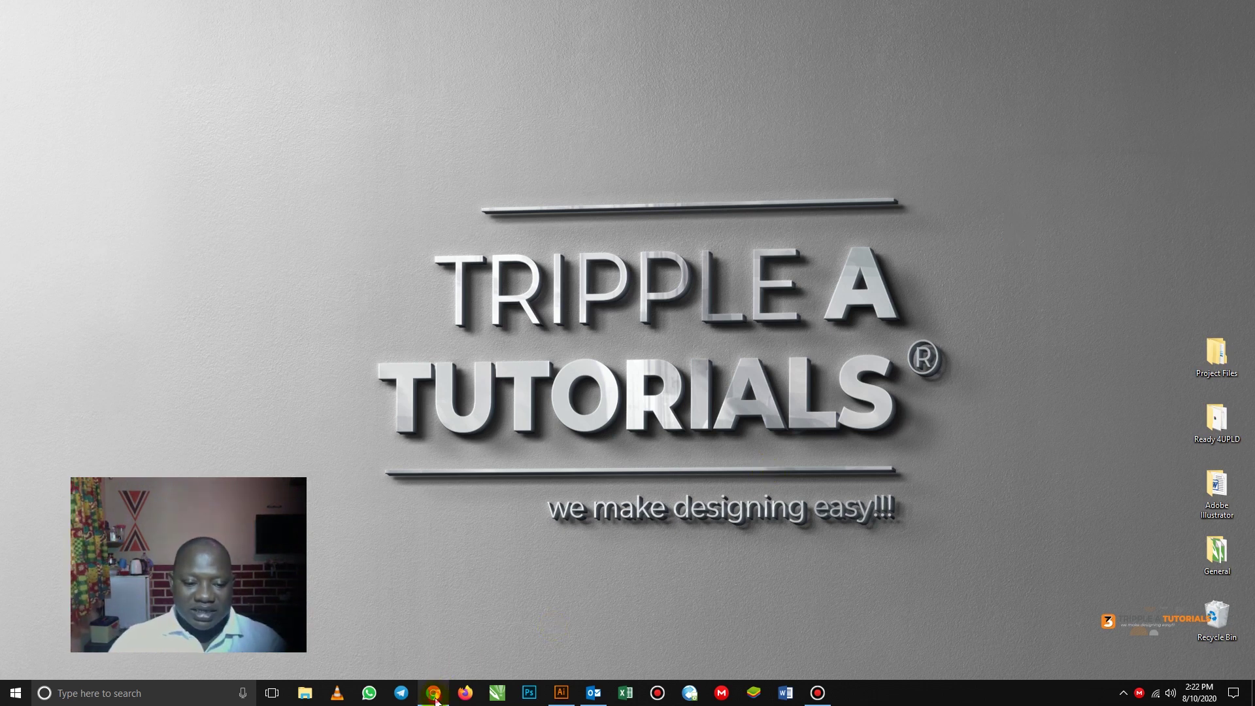
# Step: Search Google for 'hp elitebook core i5' from a new Chrome tab using the suggestion list
pyautogui.click(435, 696)
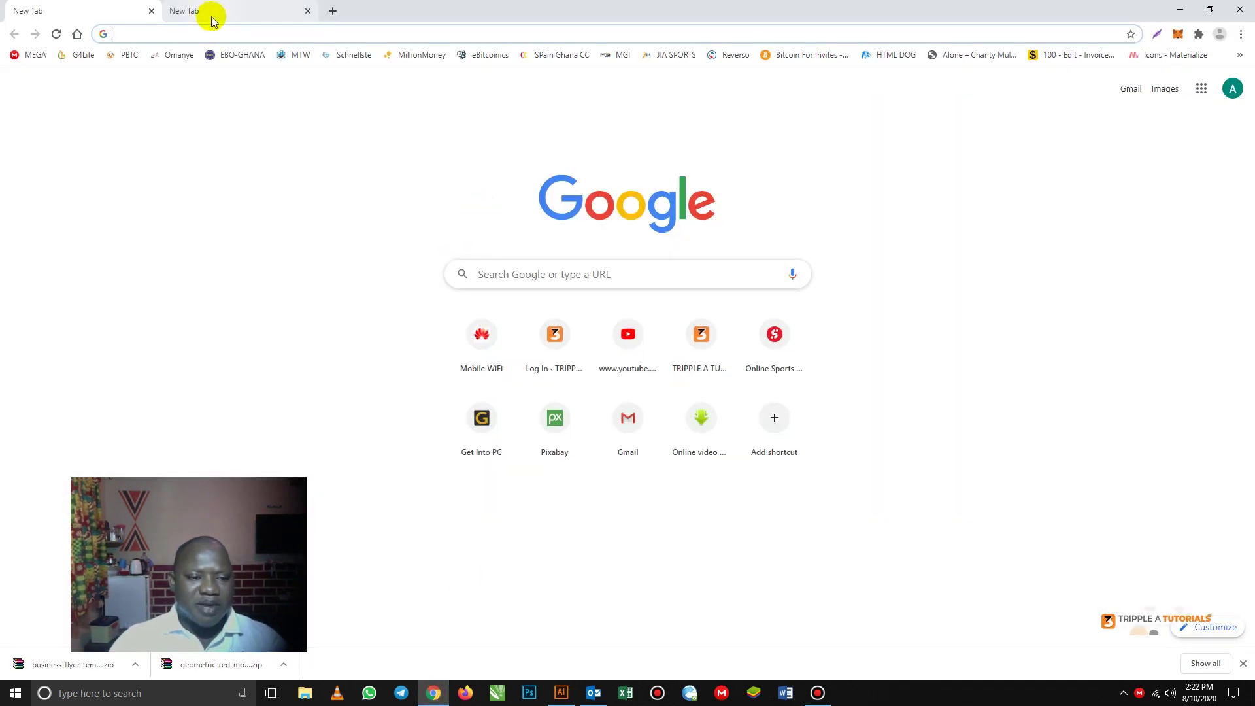
pyautogui.click(168, 33)
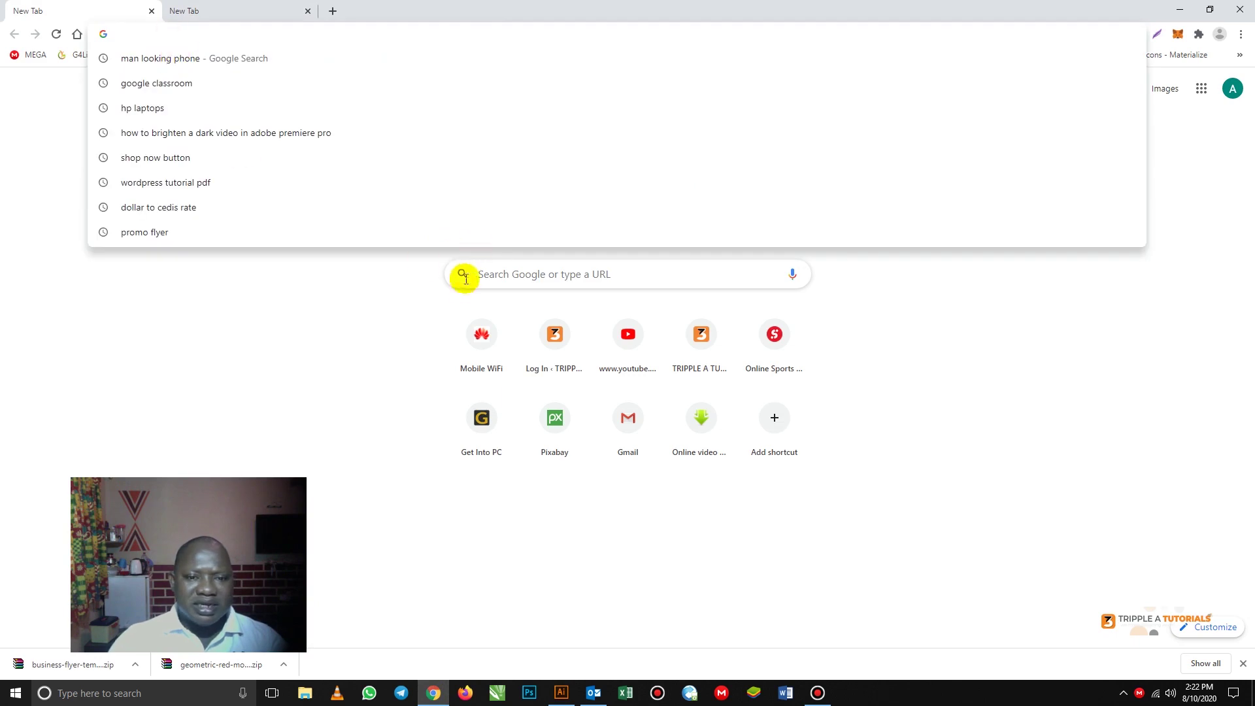
pyautogui.click(410, 319)
pyautogui.click(538, 277)
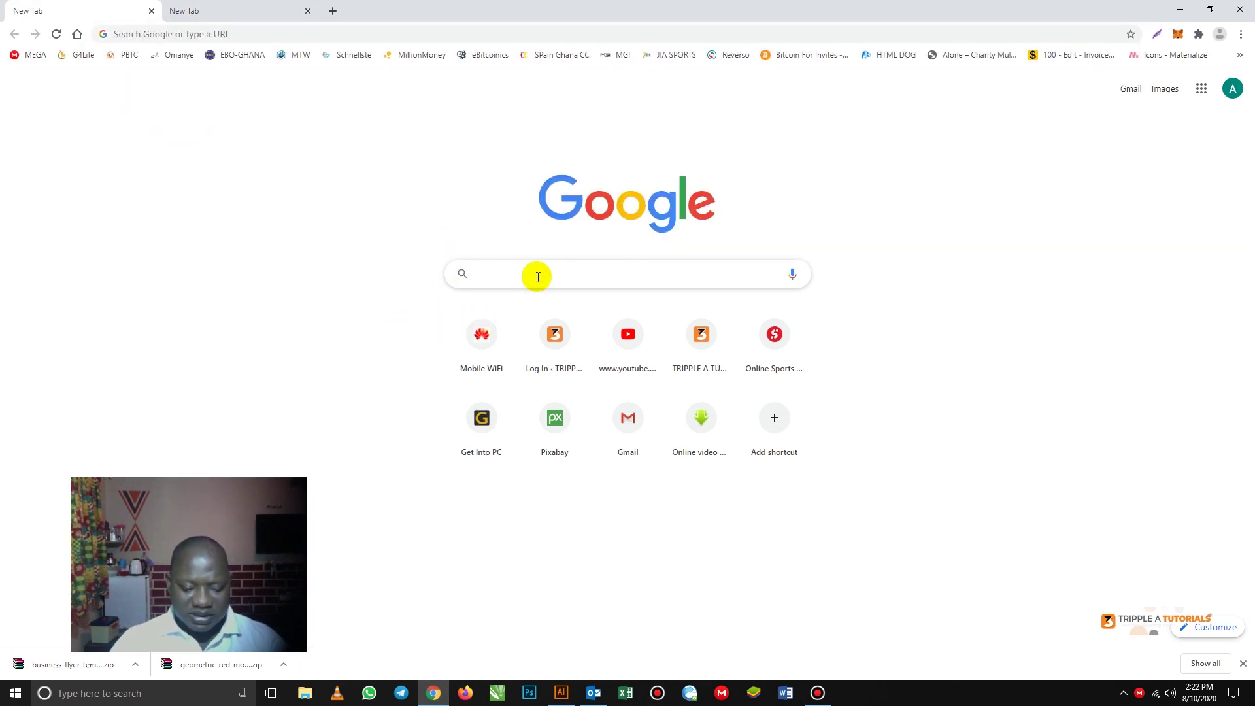
pyautogui.write('hp')
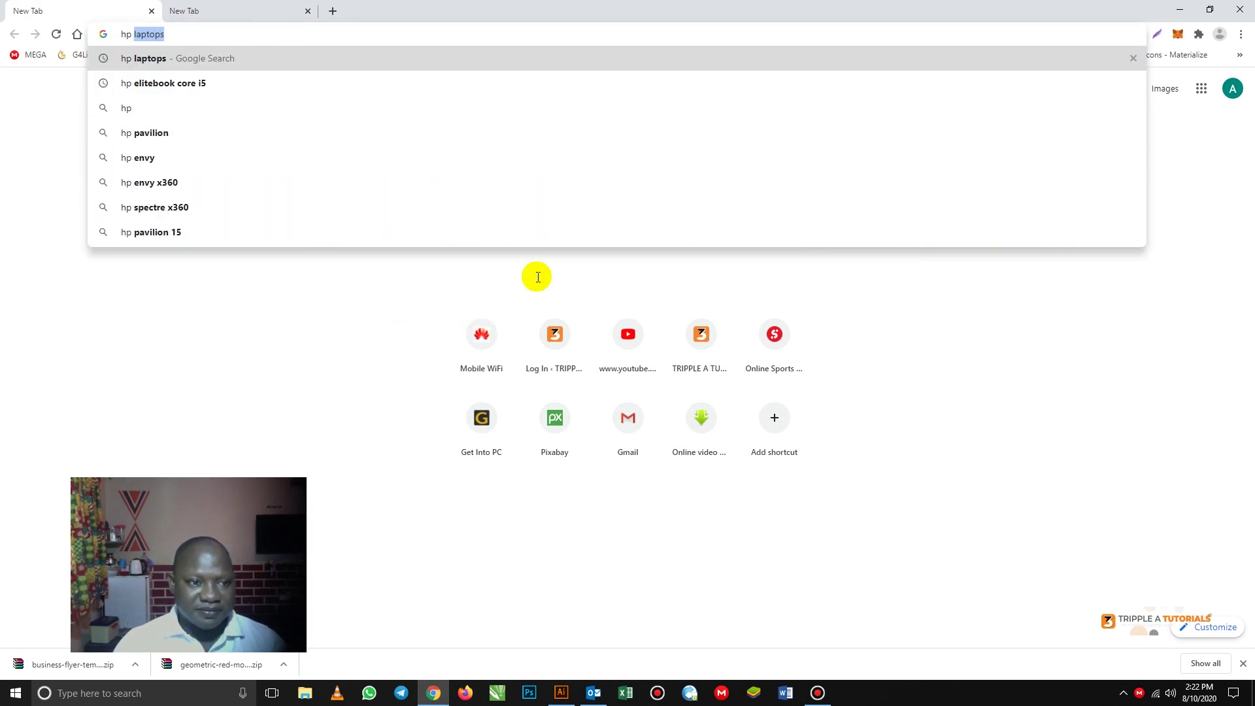
pyautogui.click(177, 89)
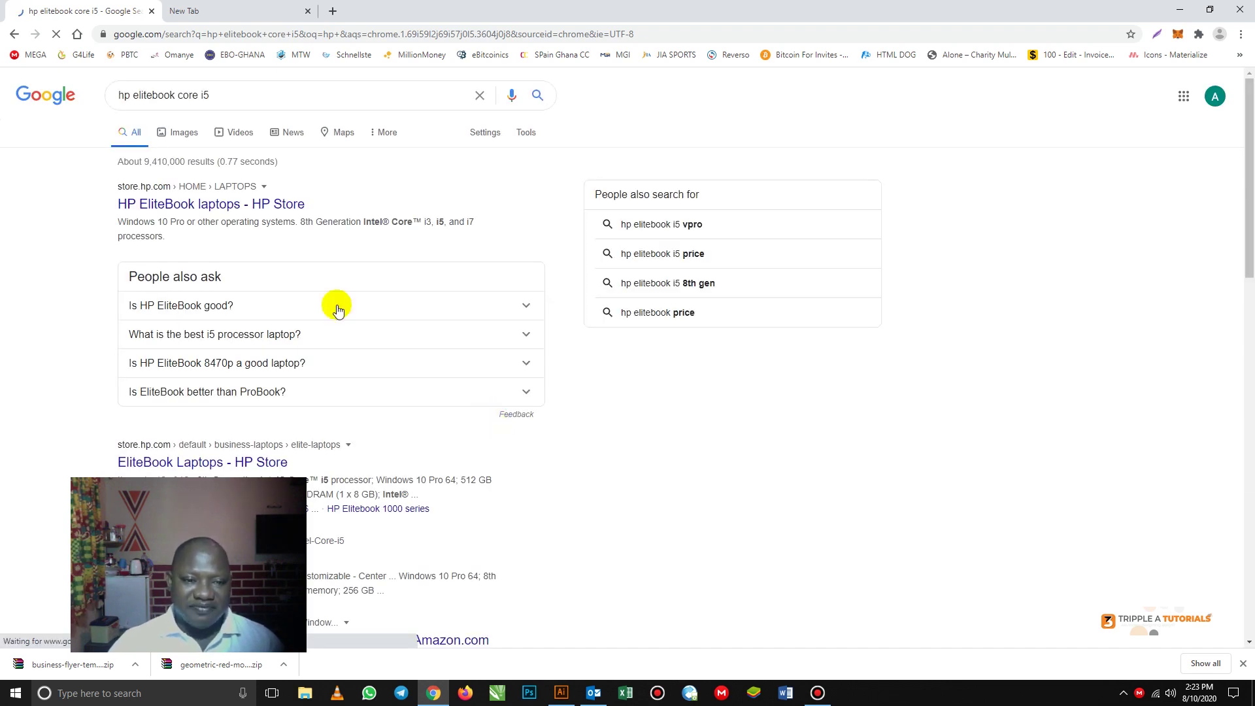
# Step: Filter the 'hp elitebook core i5' image results to transparent backgrounds and open the EliteBook 840 preview
pyautogui.click(184, 135)
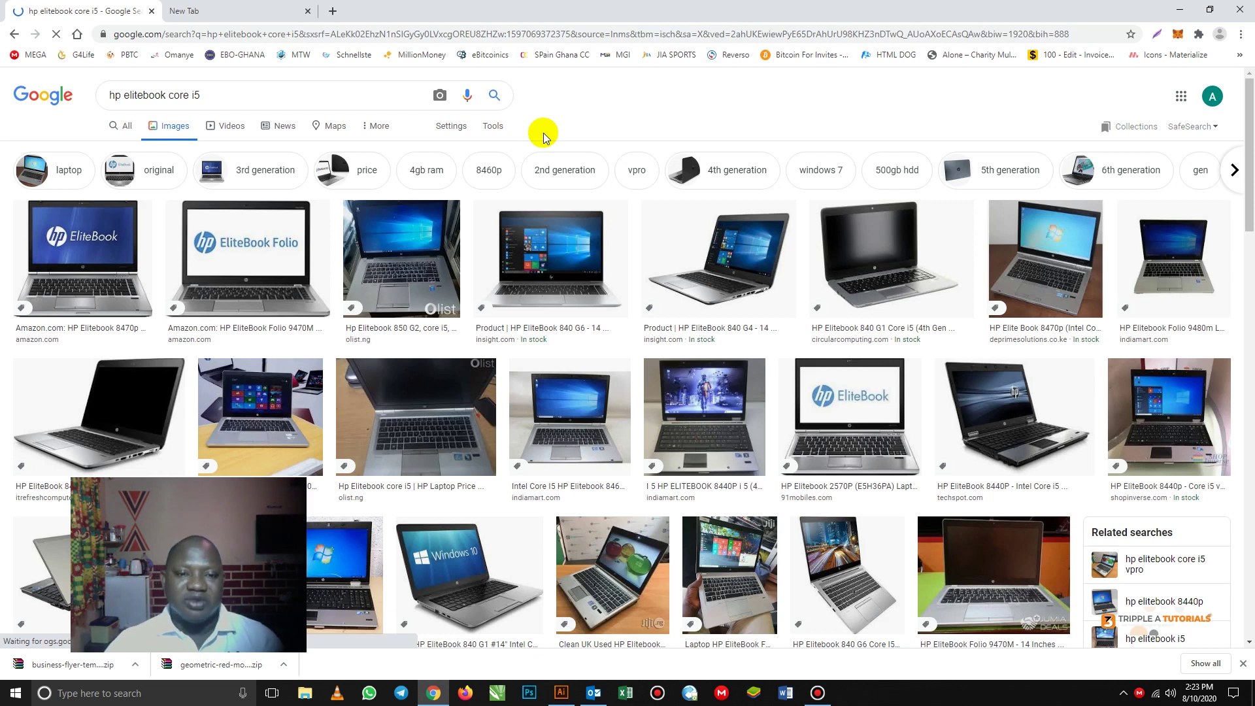
pyautogui.click(494, 127)
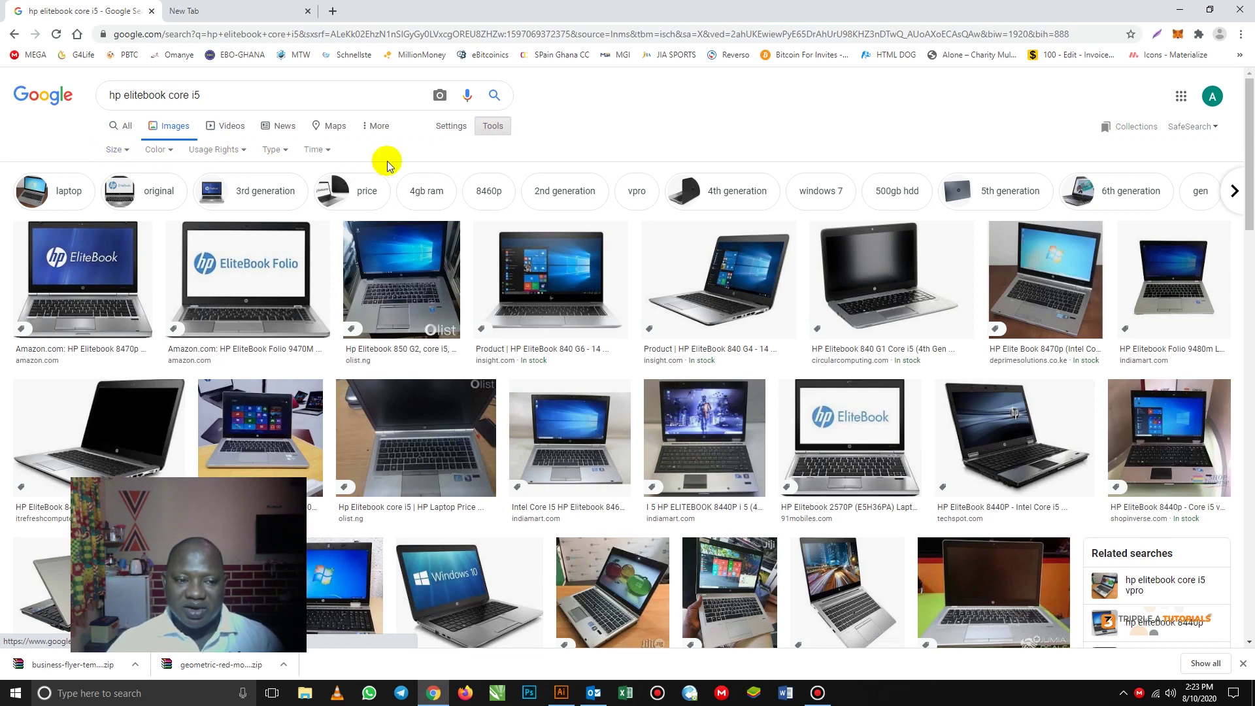
pyautogui.click(169, 153)
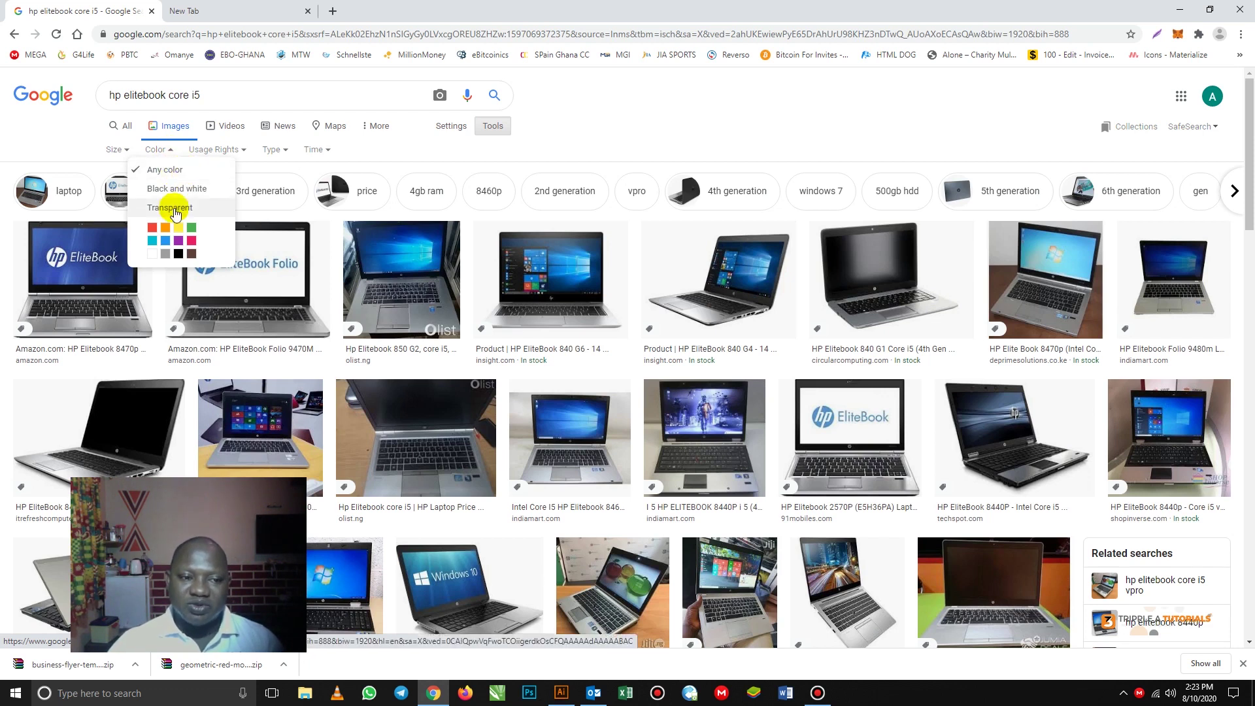
pyautogui.click(175, 209)
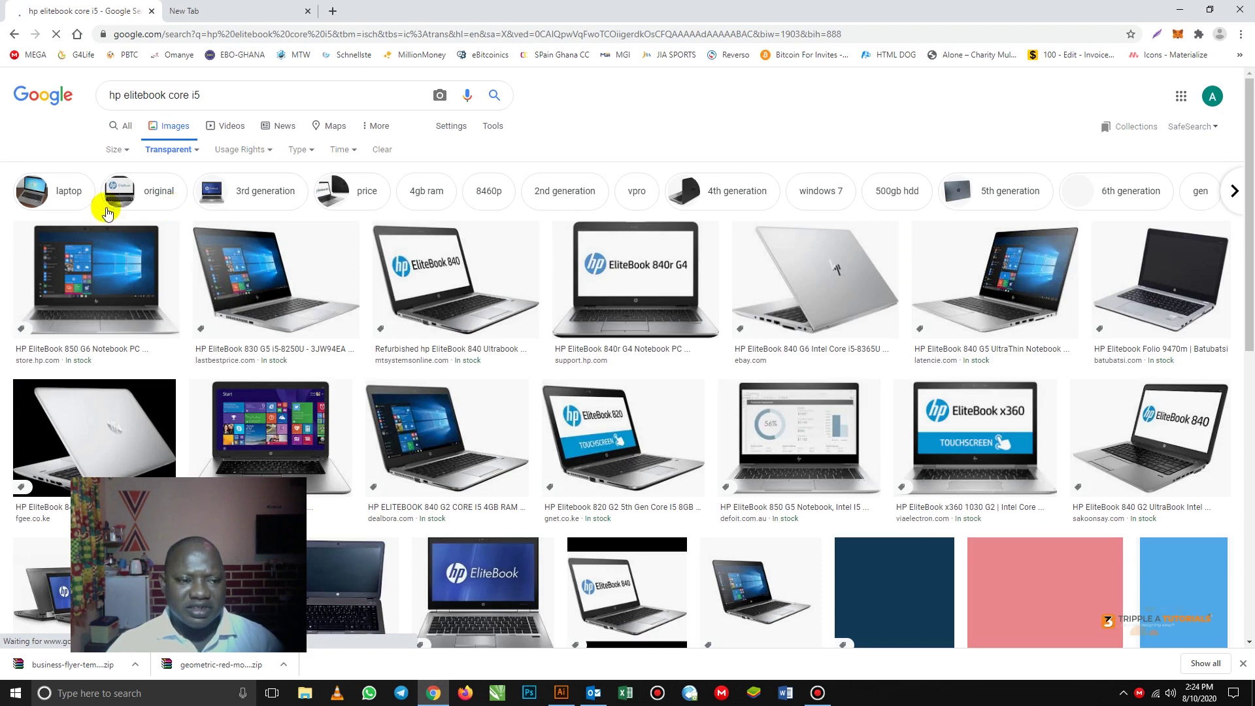
pyautogui.click(456, 296)
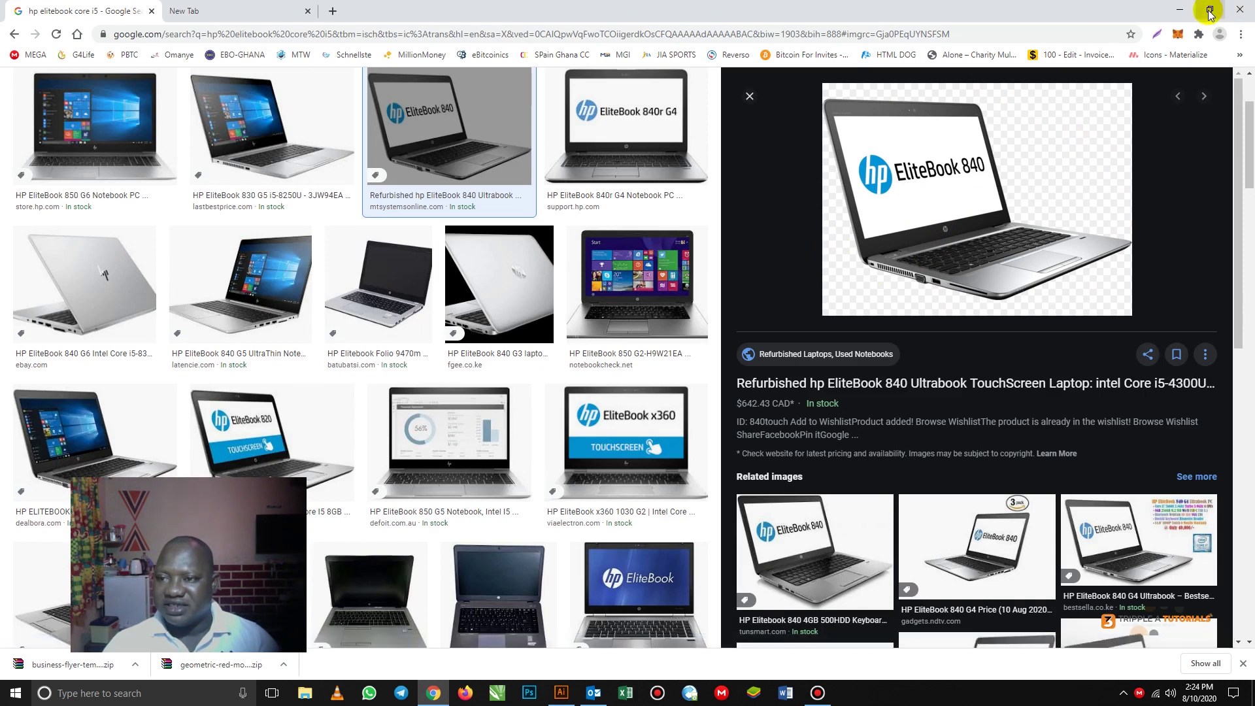
# Step: Restore the Chrome window and drag the EliteBook 840 preview onto the desktop as a PNG
pyautogui.click(1210, 11)
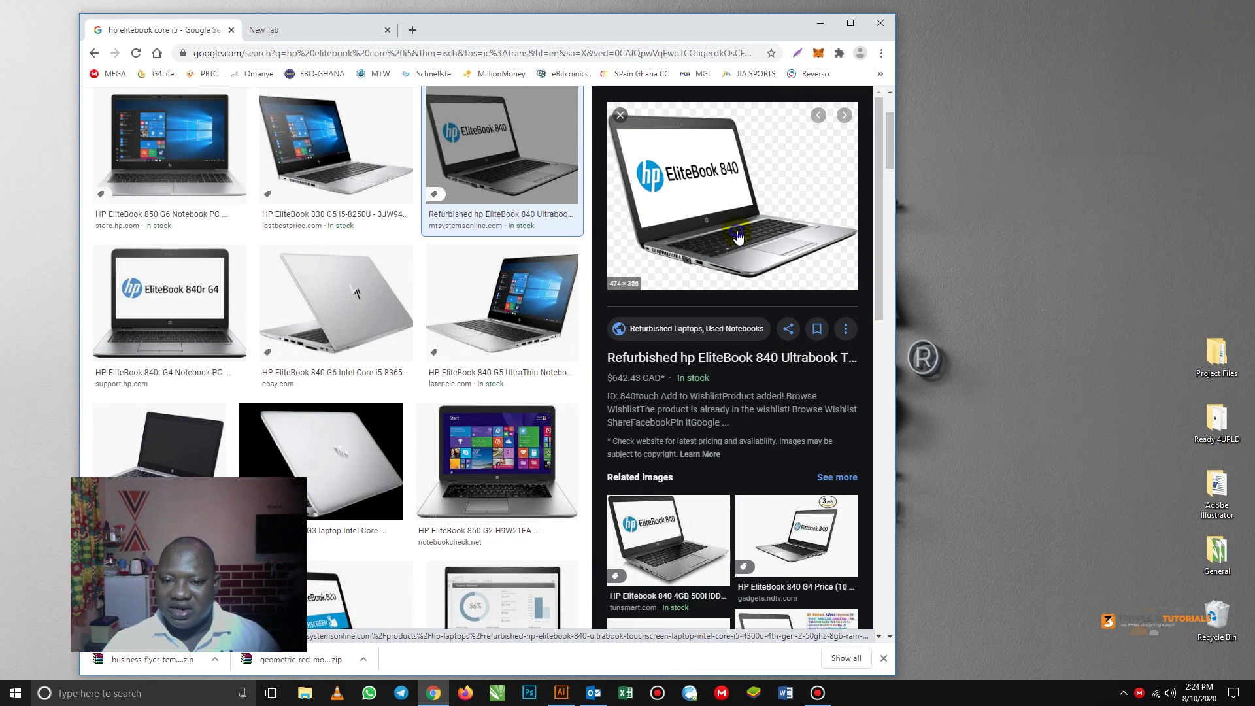
pyautogui.rightClick(737, 232)
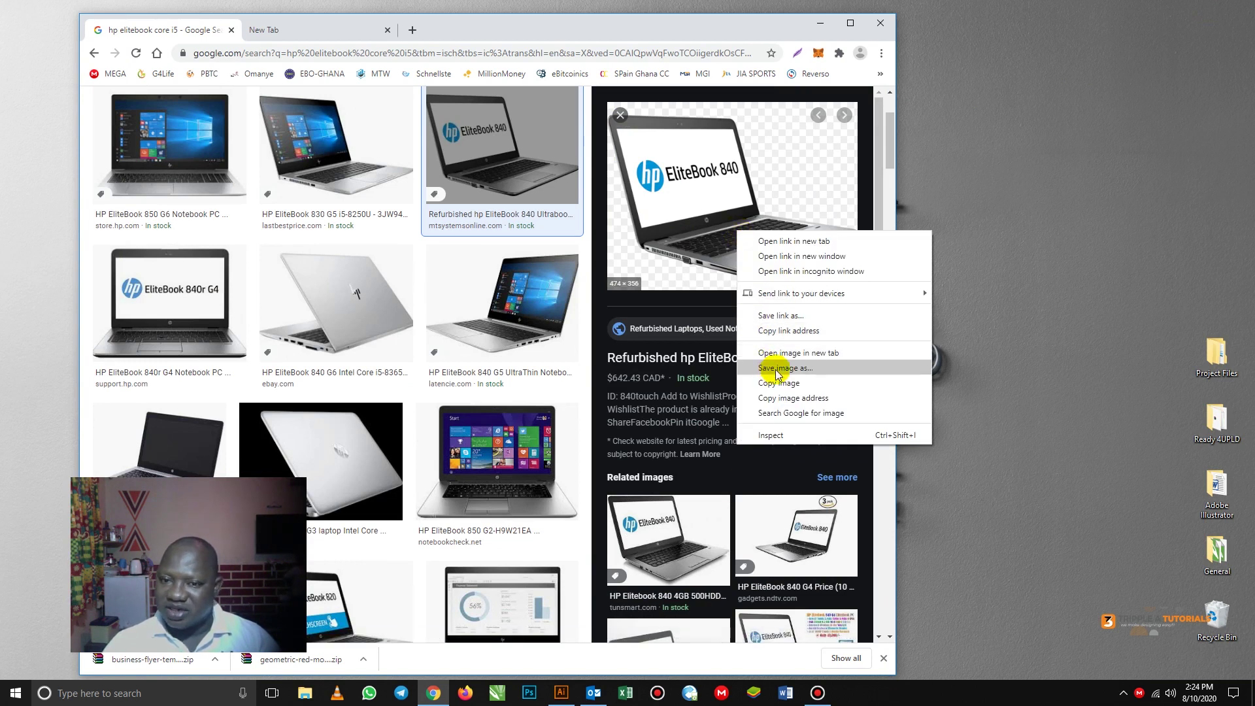
pyautogui.click(754, 31)
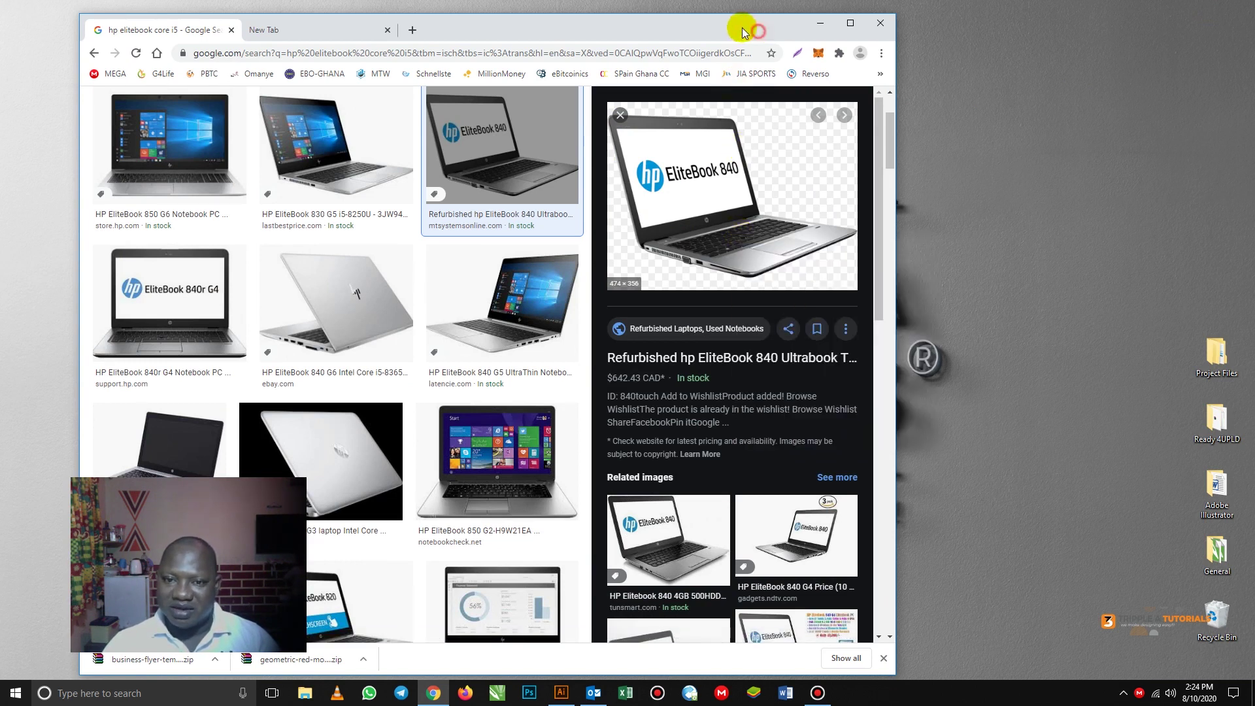
pyautogui.moveTo(746, 30); pyautogui.dragTo(730, 31)
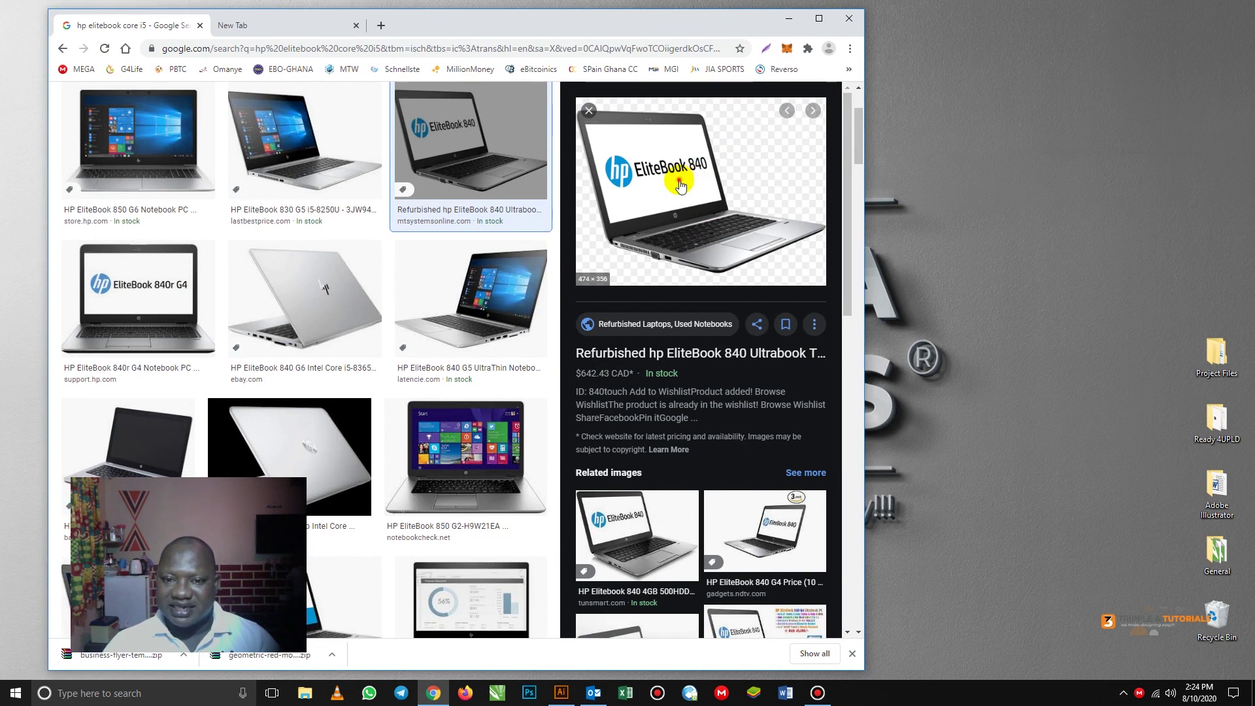
pyautogui.moveTo(683, 186); pyautogui.dragTo(1017, 253)
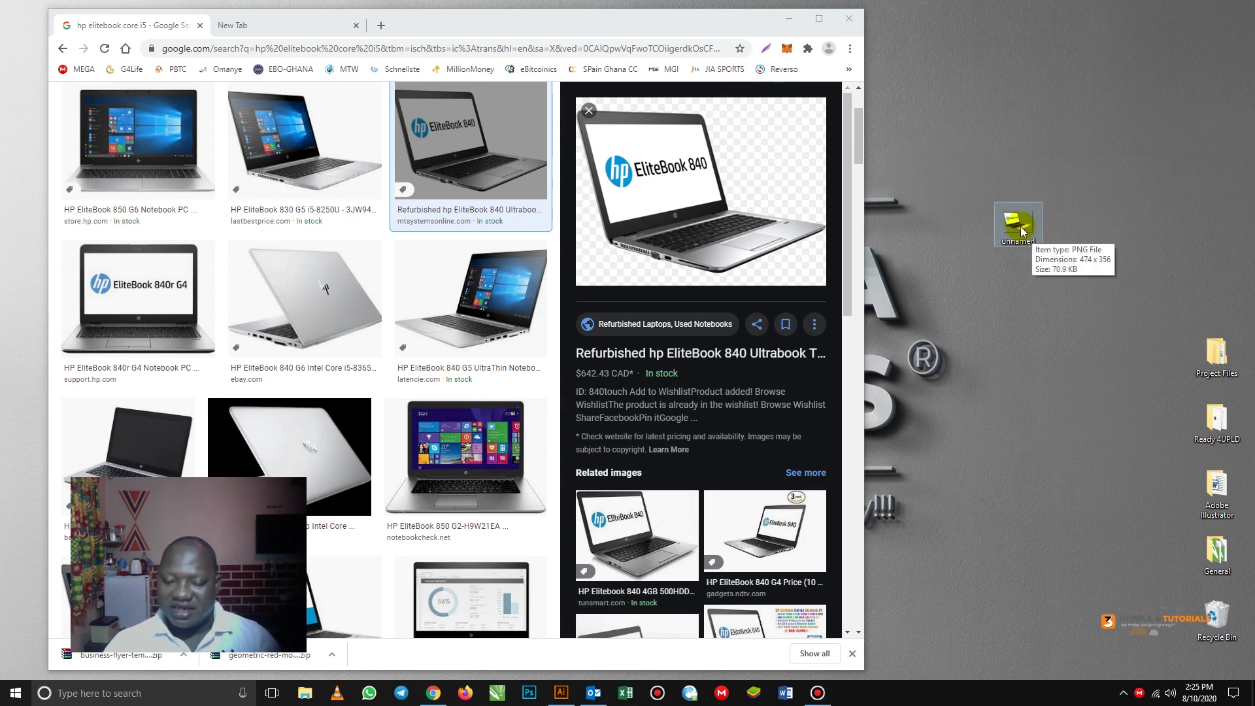
pyautogui.doubleClick(1022, 231)
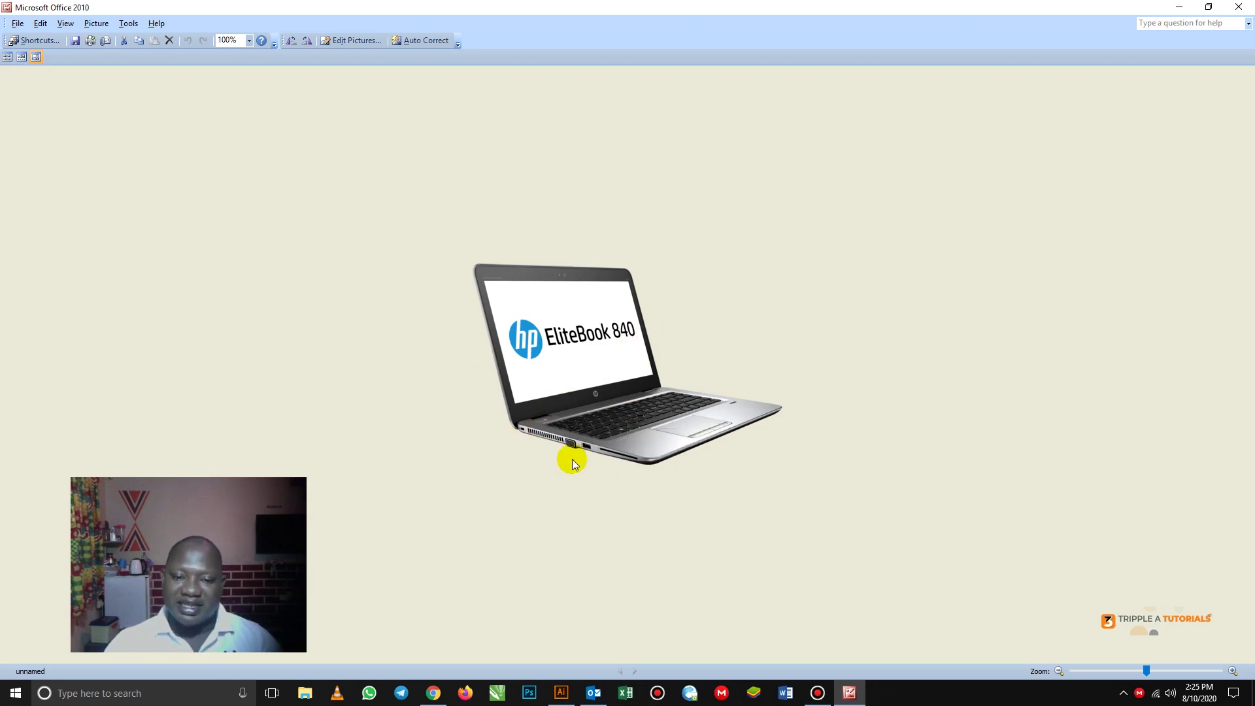
pyautogui.click(1239, 7)
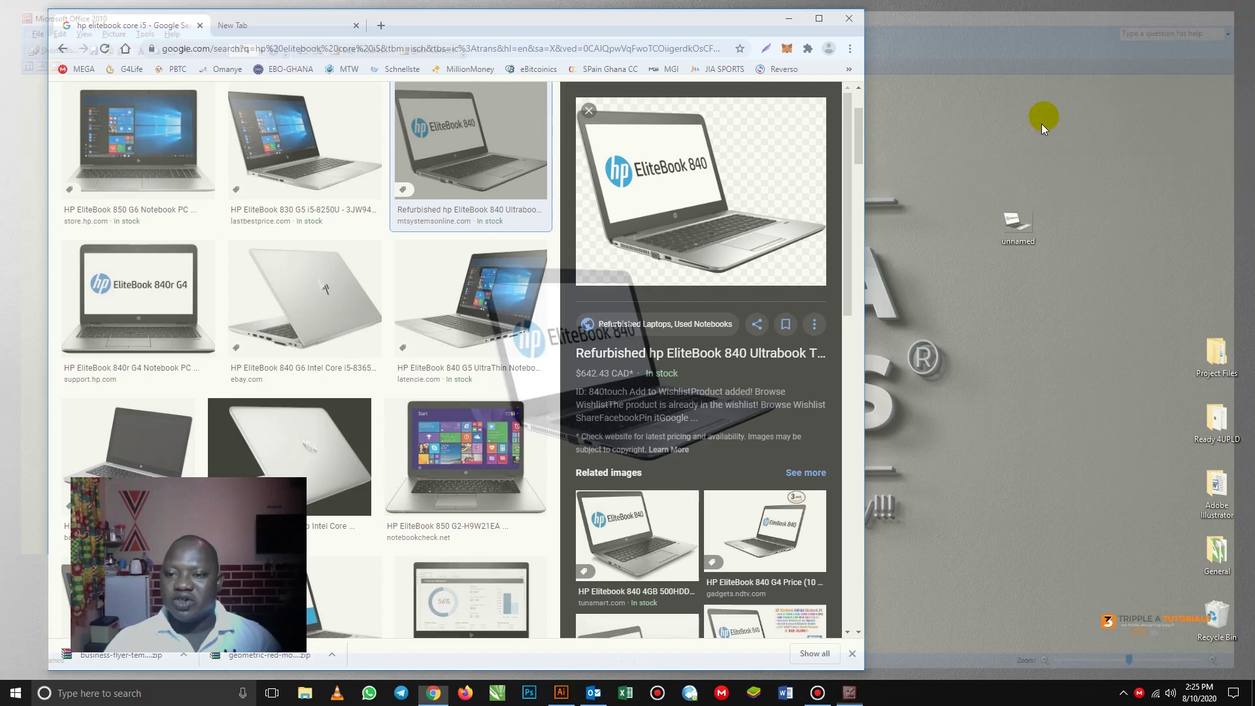
# Step: Maximize Chrome and load freepik.com in the second tab
pyautogui.click(818, 18)
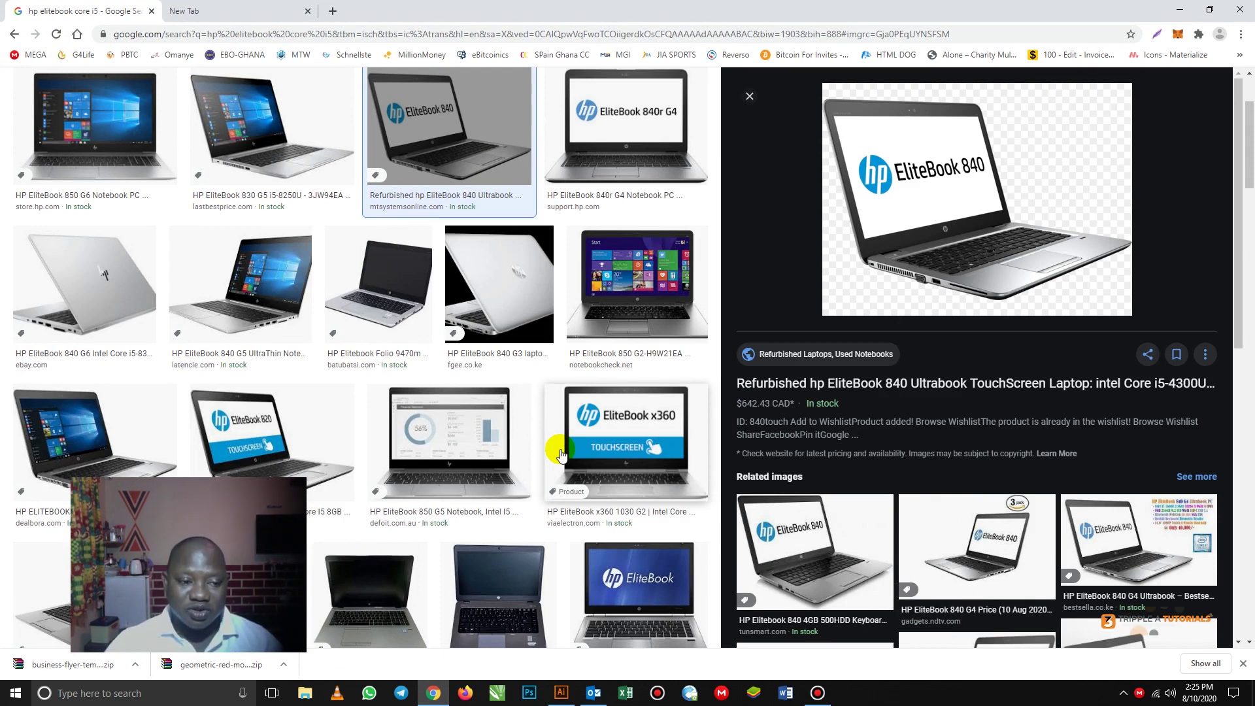
pyautogui.click(238, 13)
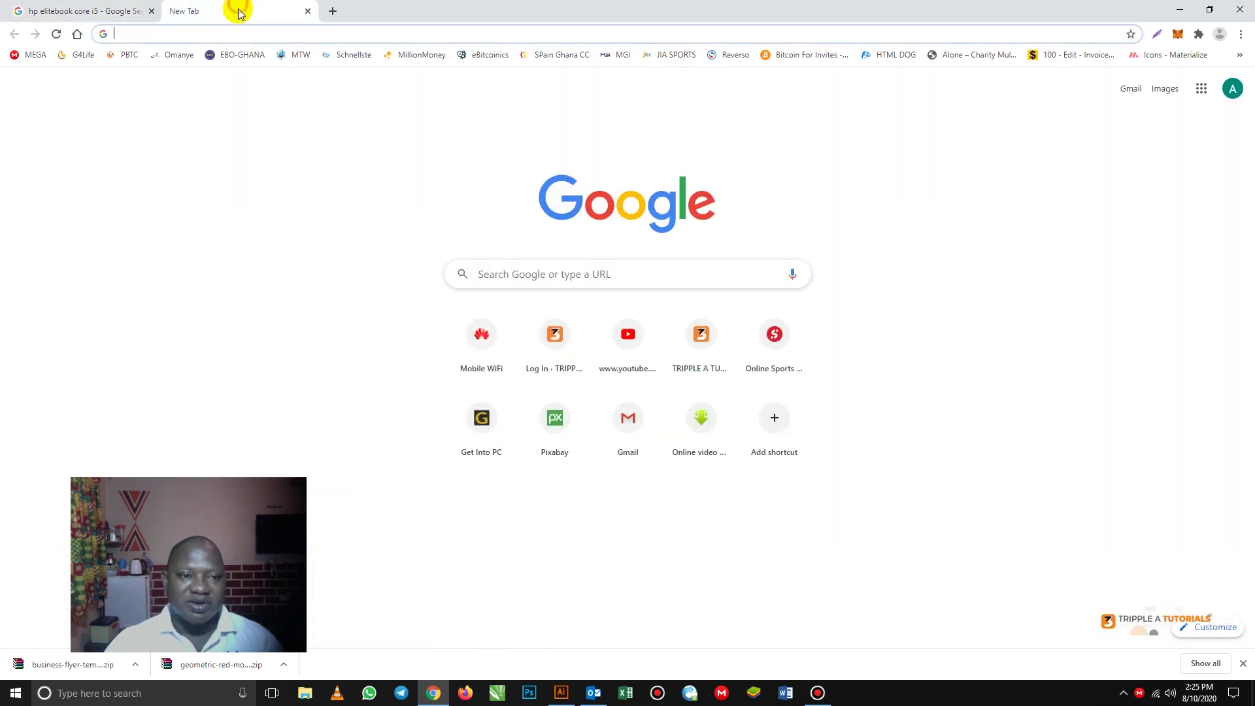
pyautogui.click(255, 30)
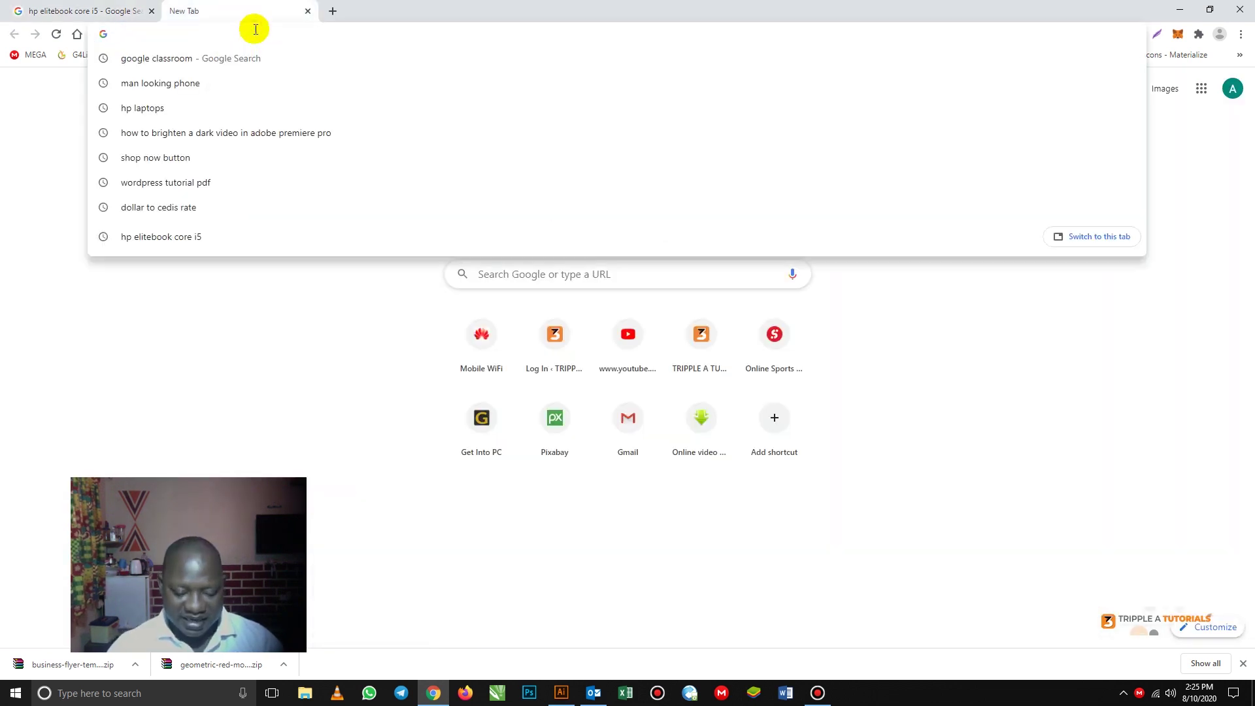
pyautogui.write('freep')
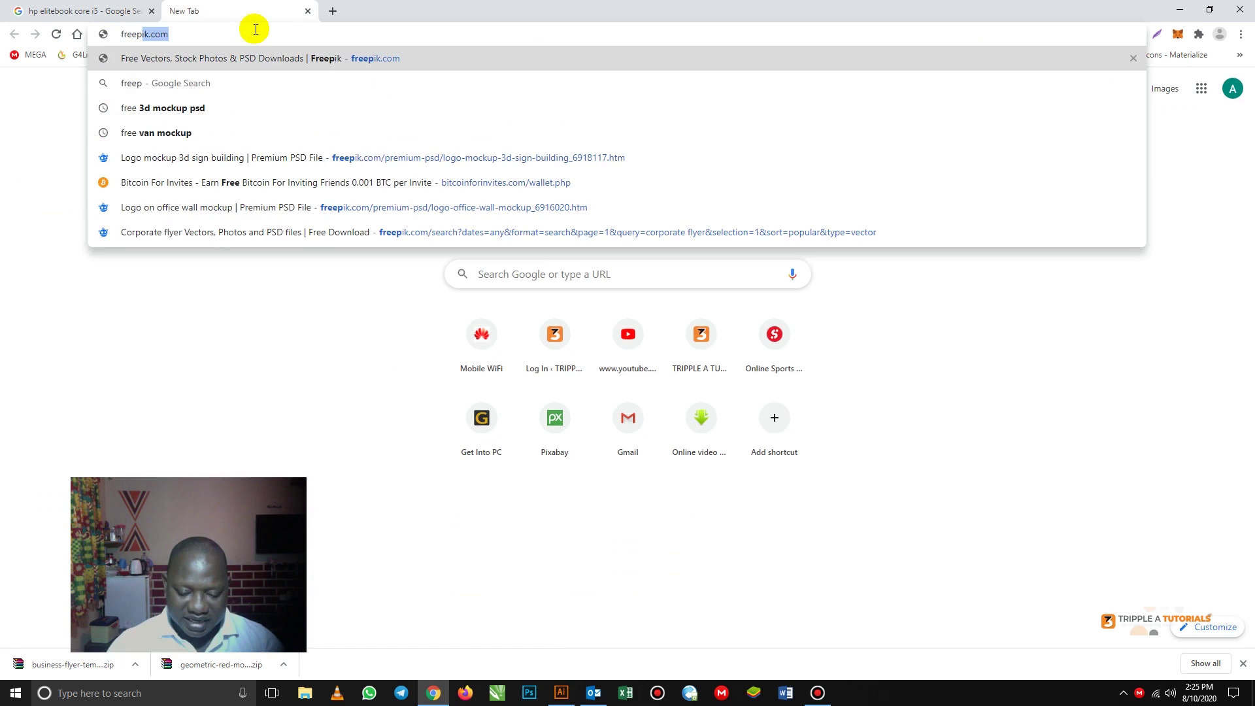
pyautogui.write('ik.')
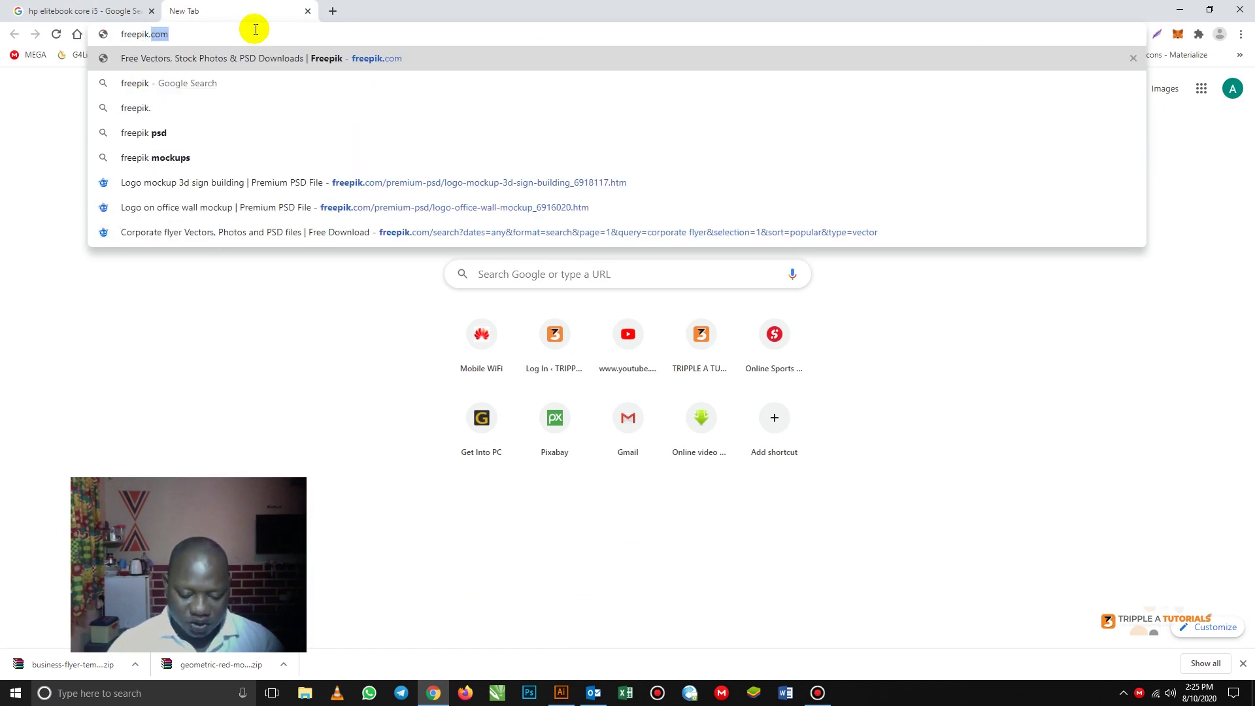
pyautogui.write('com')
pyautogui.press('Return')
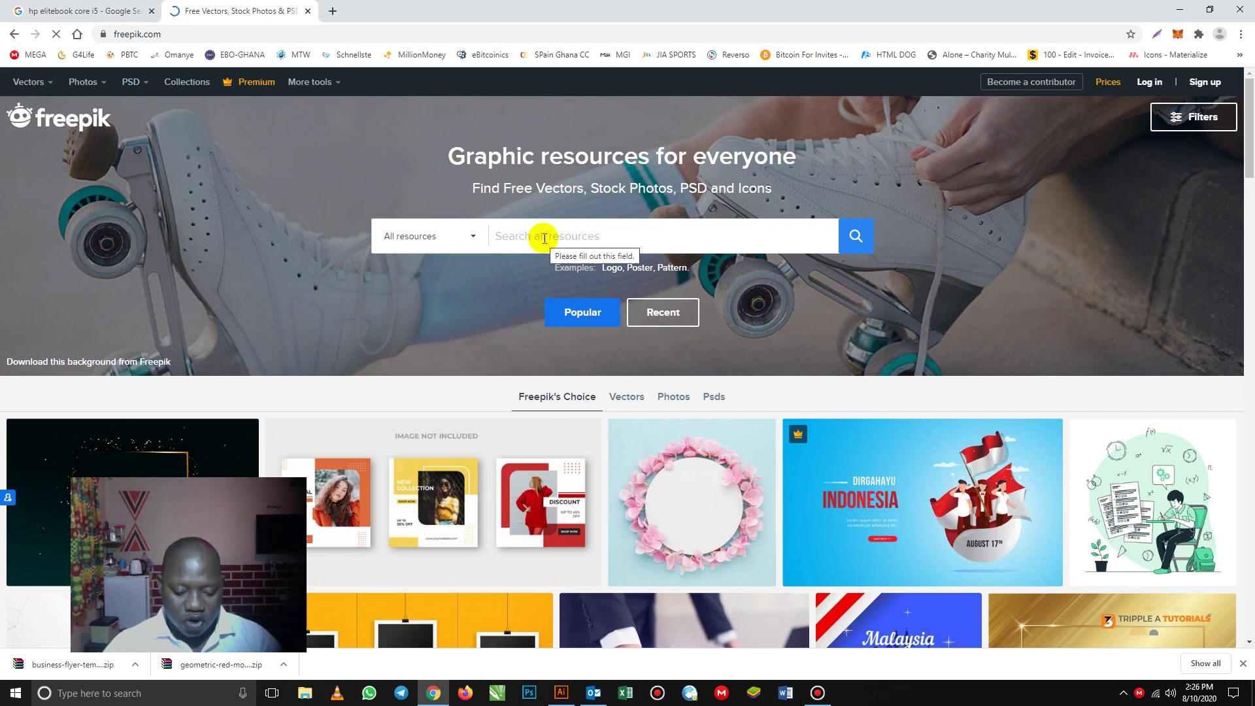
# Step: Search Freepik for 'corporate flyer'
pyautogui.write('corpor')
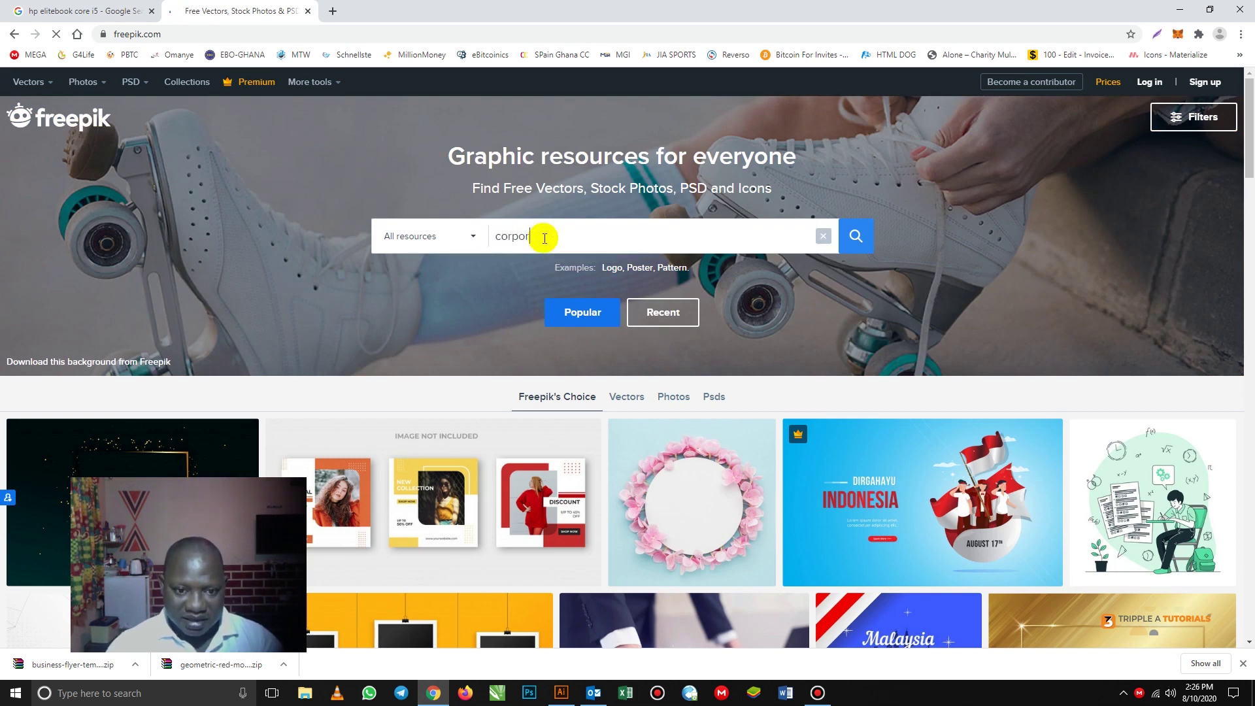
pyautogui.write('ate flyer')
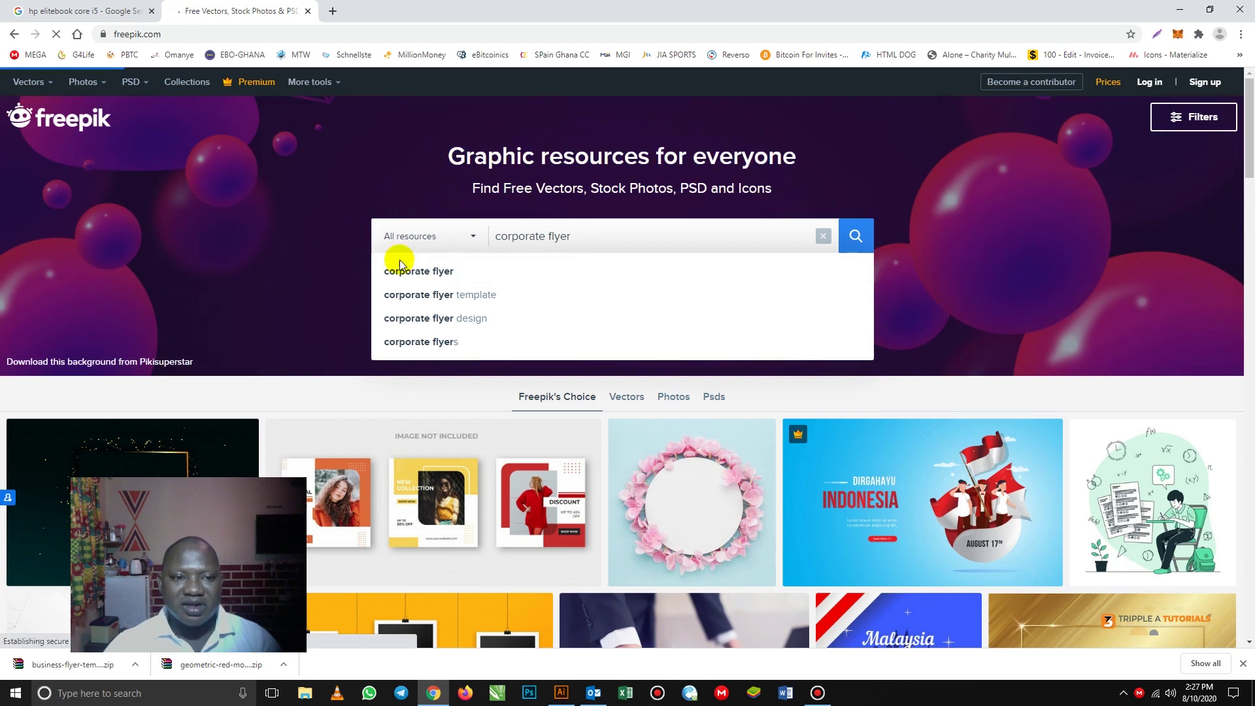
pyautogui.click(842, 235)
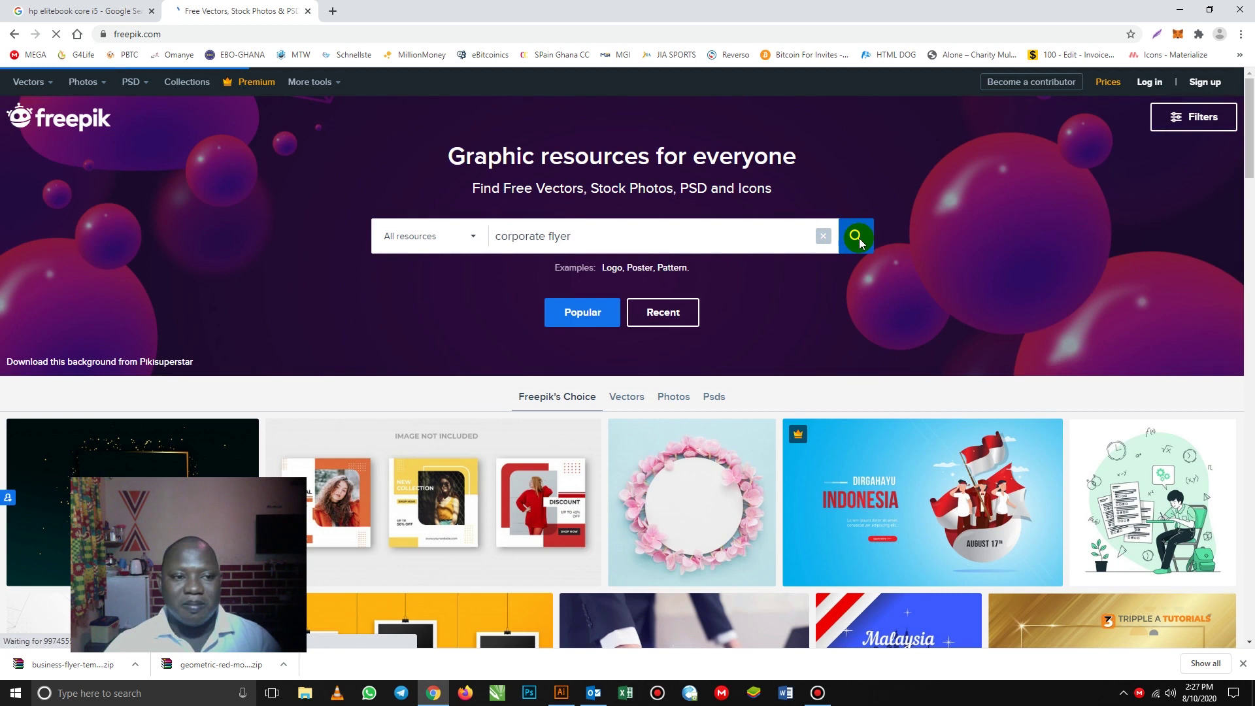
pyautogui.click(857, 238)
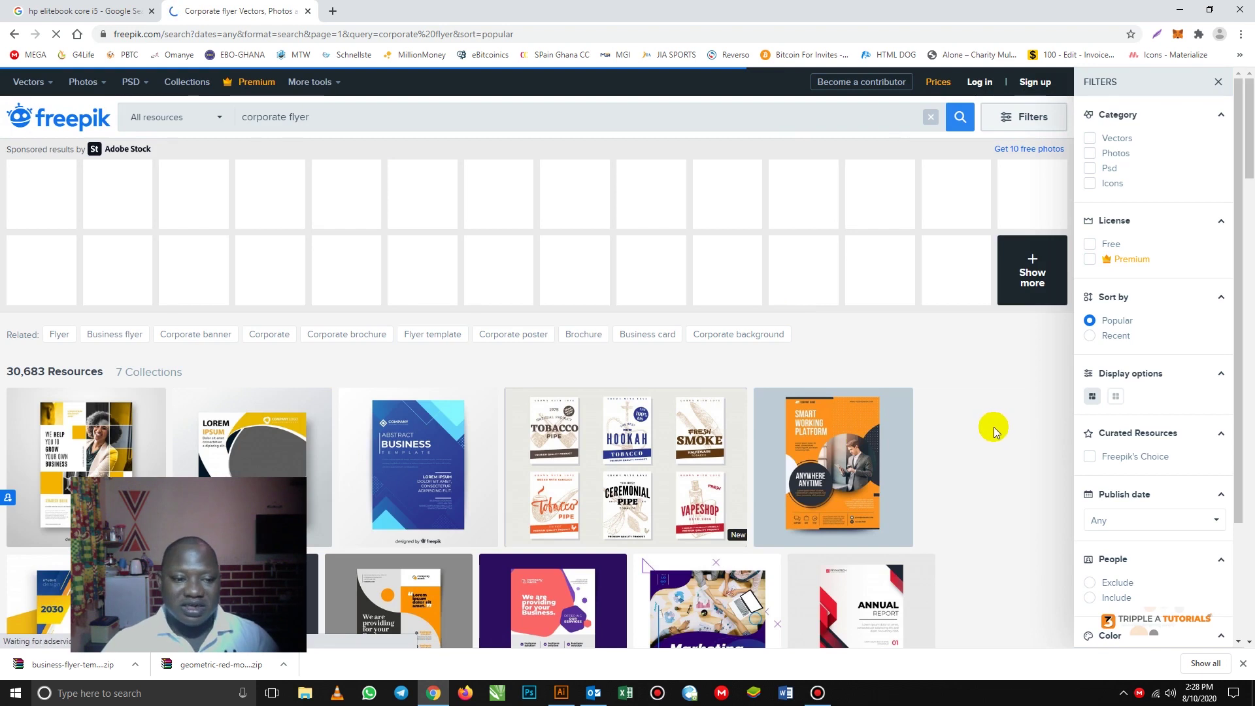
# Step: Scroll through the corporate flyer vector results to find the Business flyer template
pyautogui.scroll(-2, 391, 457)
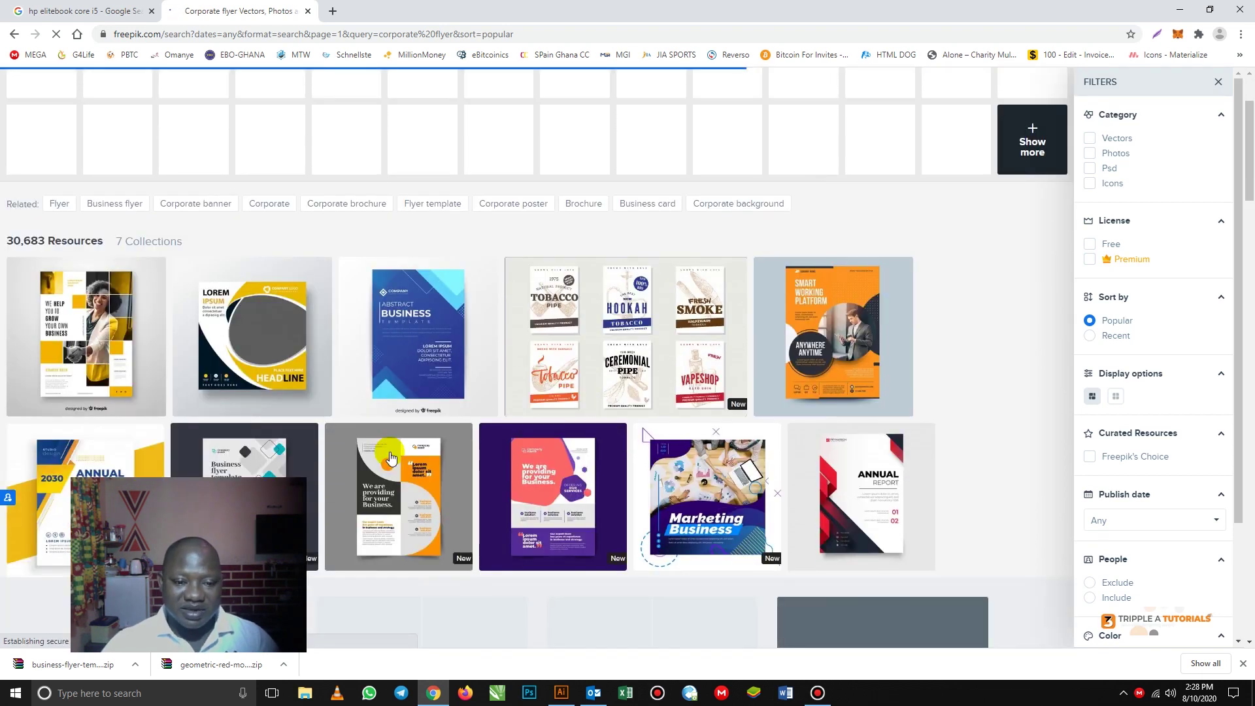
pyautogui.scroll(-3, 391, 458)
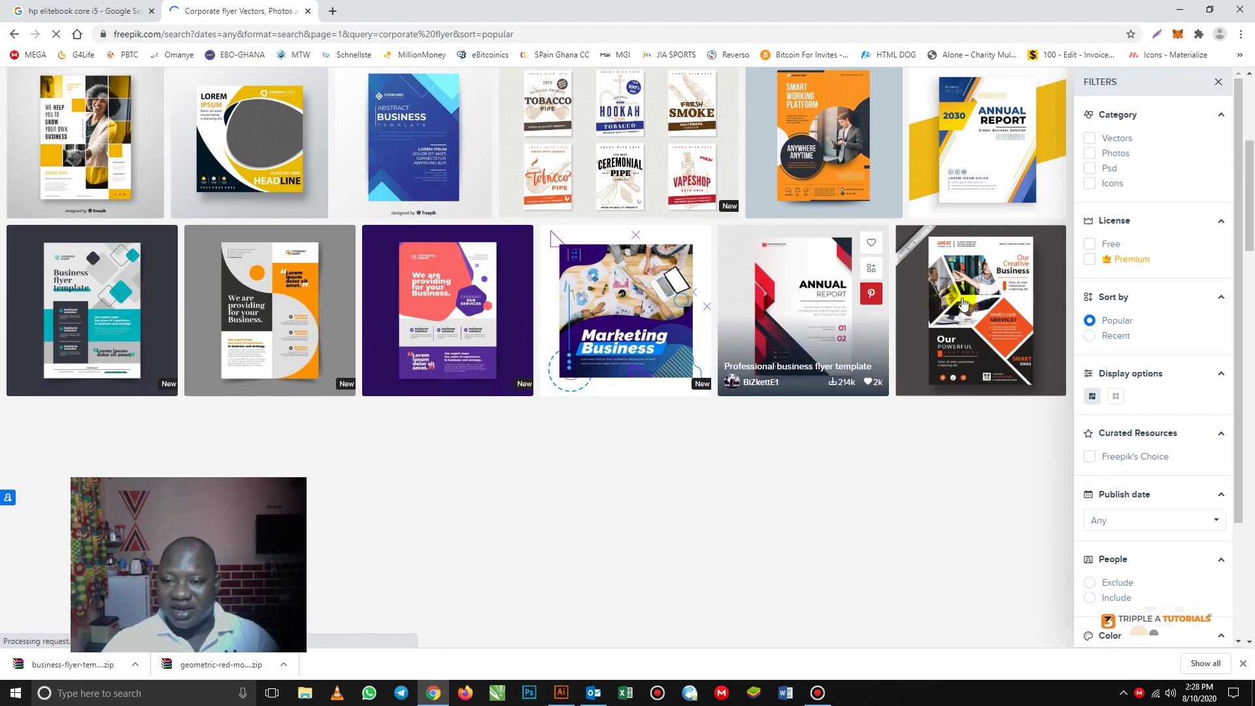
pyautogui.scroll(2, 963, 303)
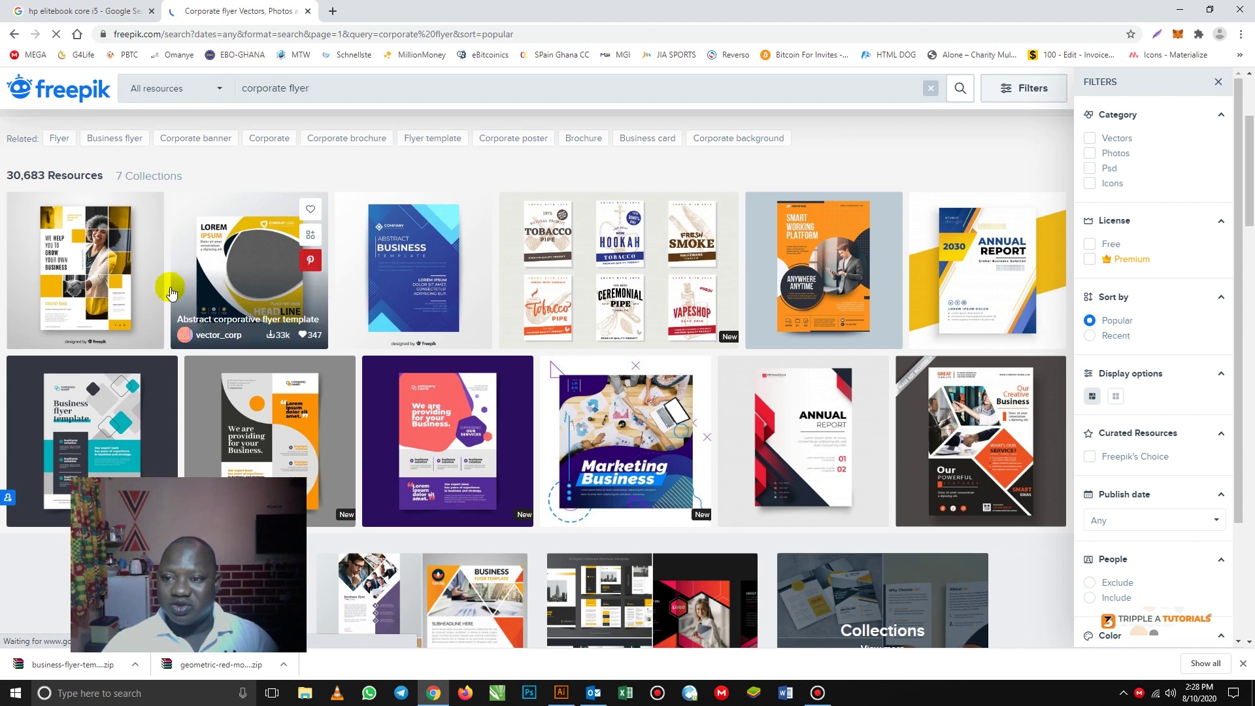
pyautogui.scroll(1, 1059, 239)
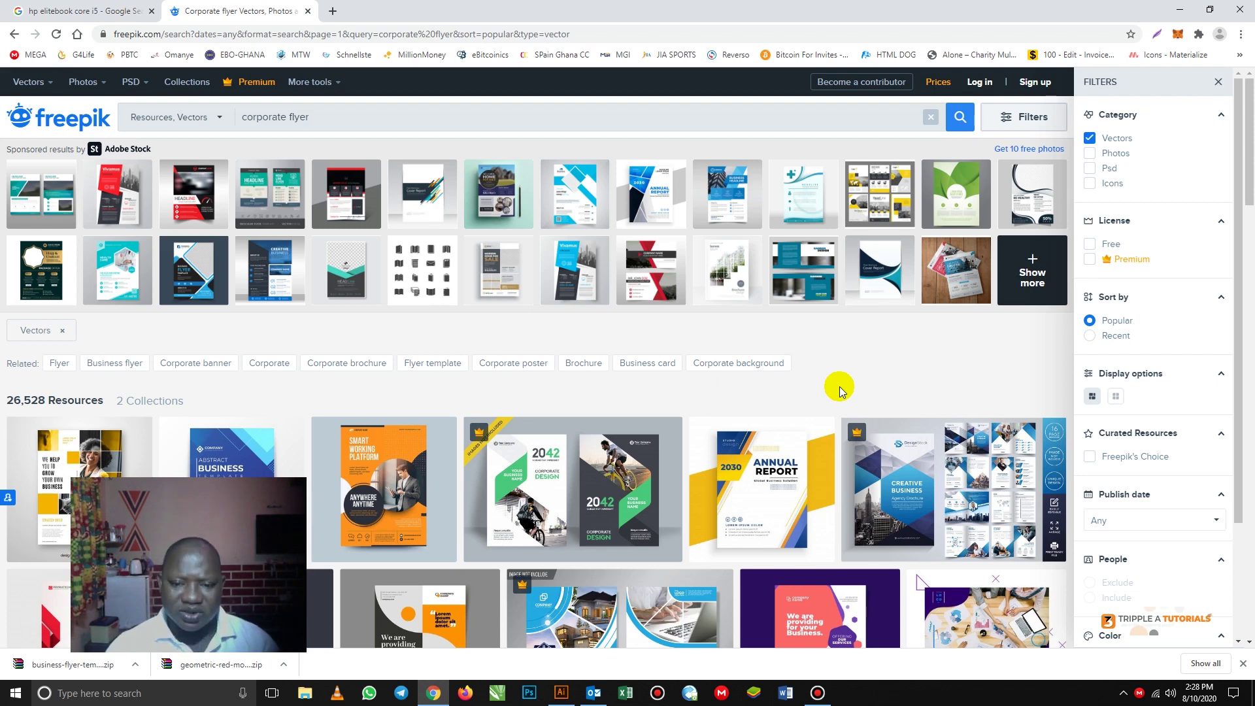
pyautogui.scroll(-5, 801, 384)
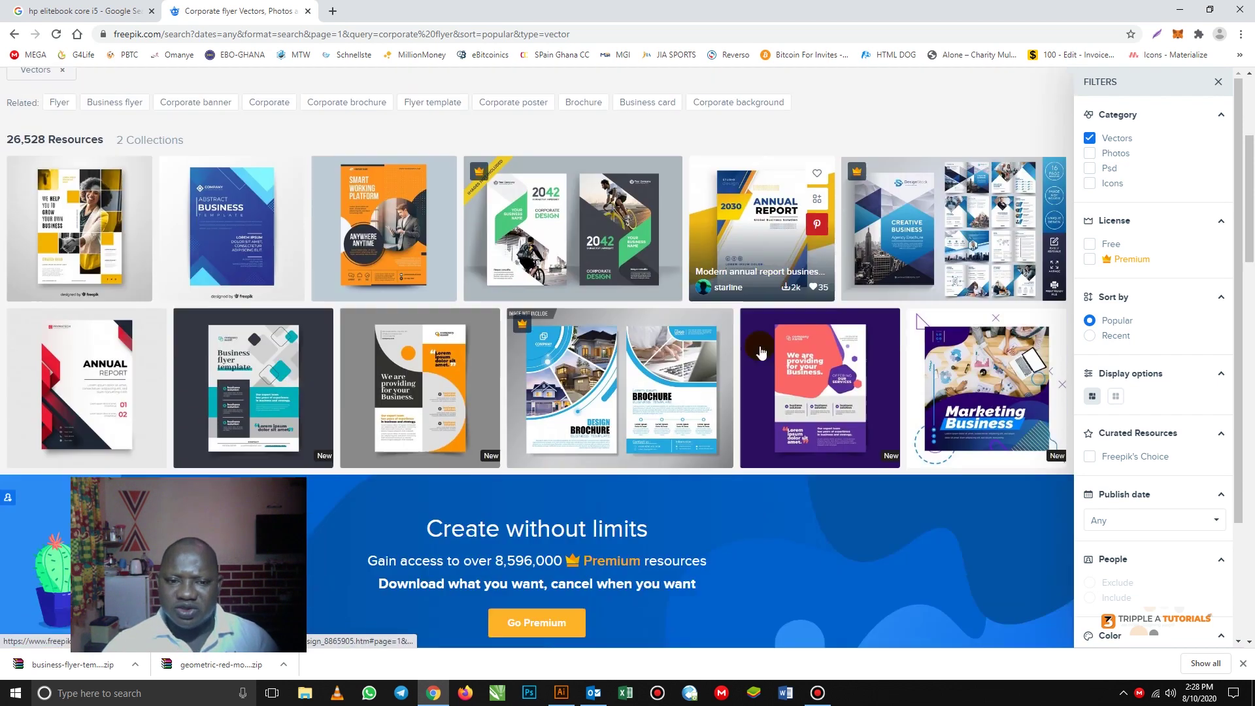
pyautogui.scroll(2, 633, 320)
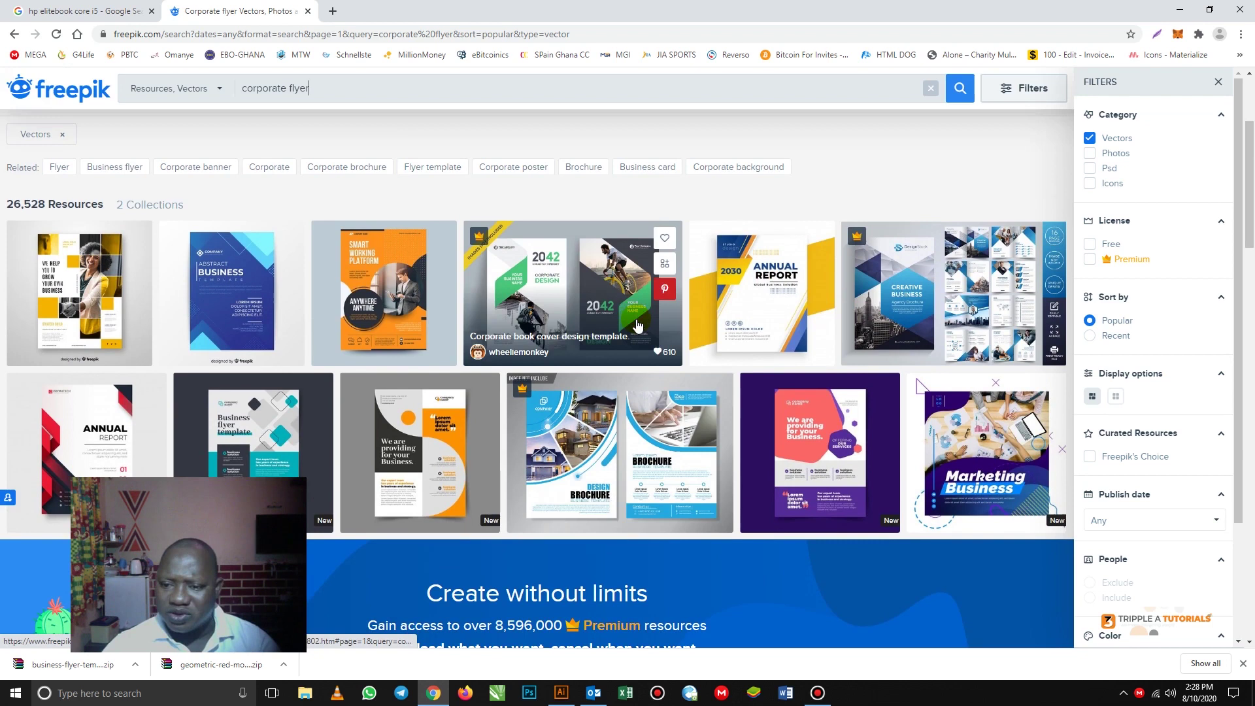
pyautogui.scroll(-2, 636, 323)
pyautogui.scroll(-1, 637, 325)
pyautogui.scroll(2, 260, 307)
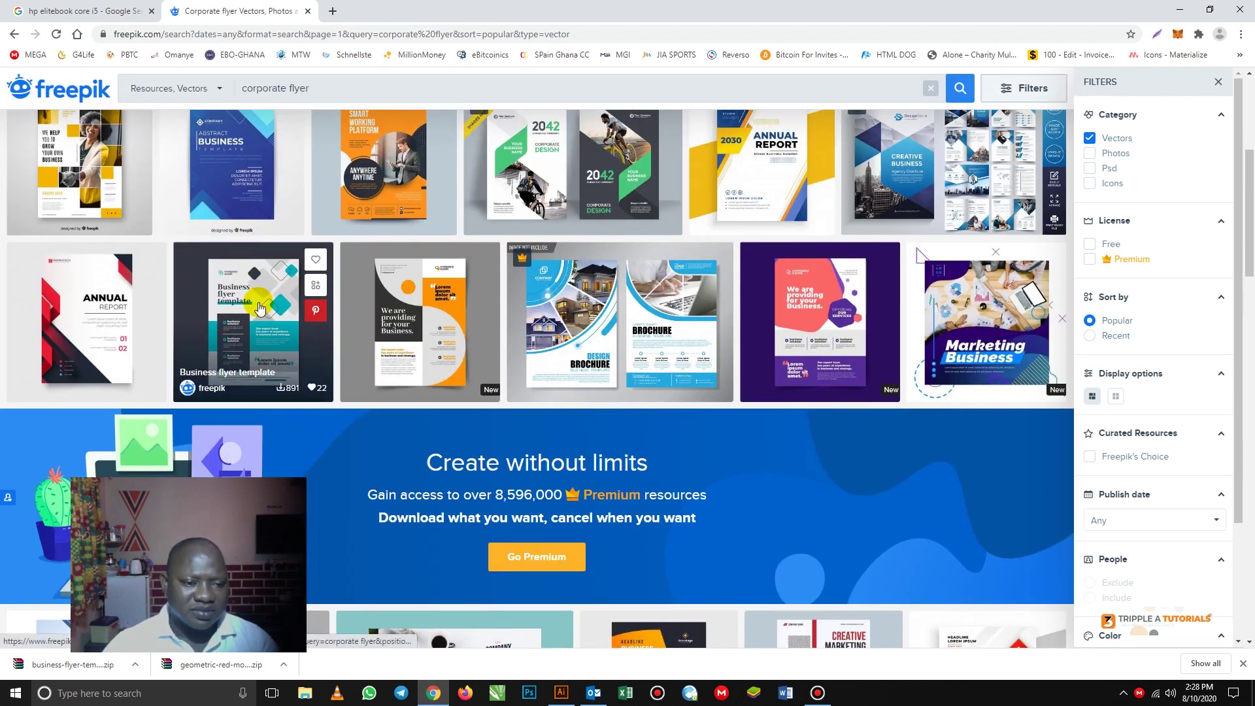
# Step: Open the Business flyer template and take its free download with attribution
pyautogui.click(258, 305)
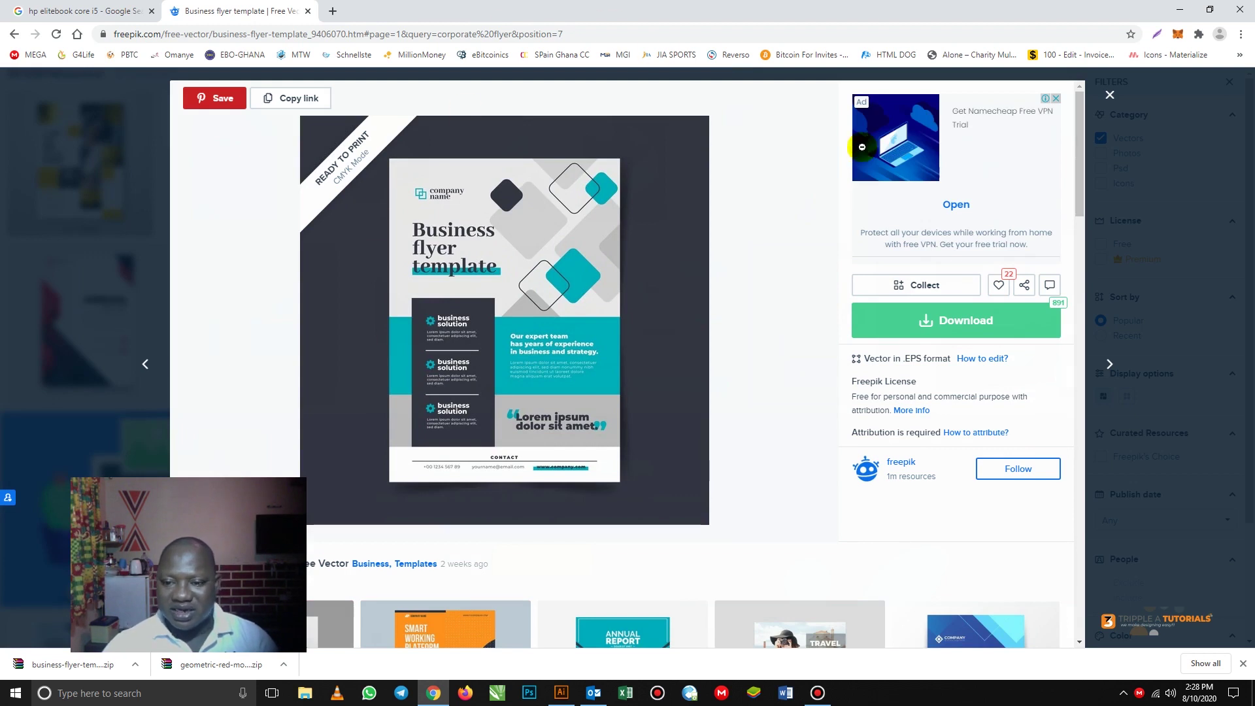
pyautogui.click(949, 328)
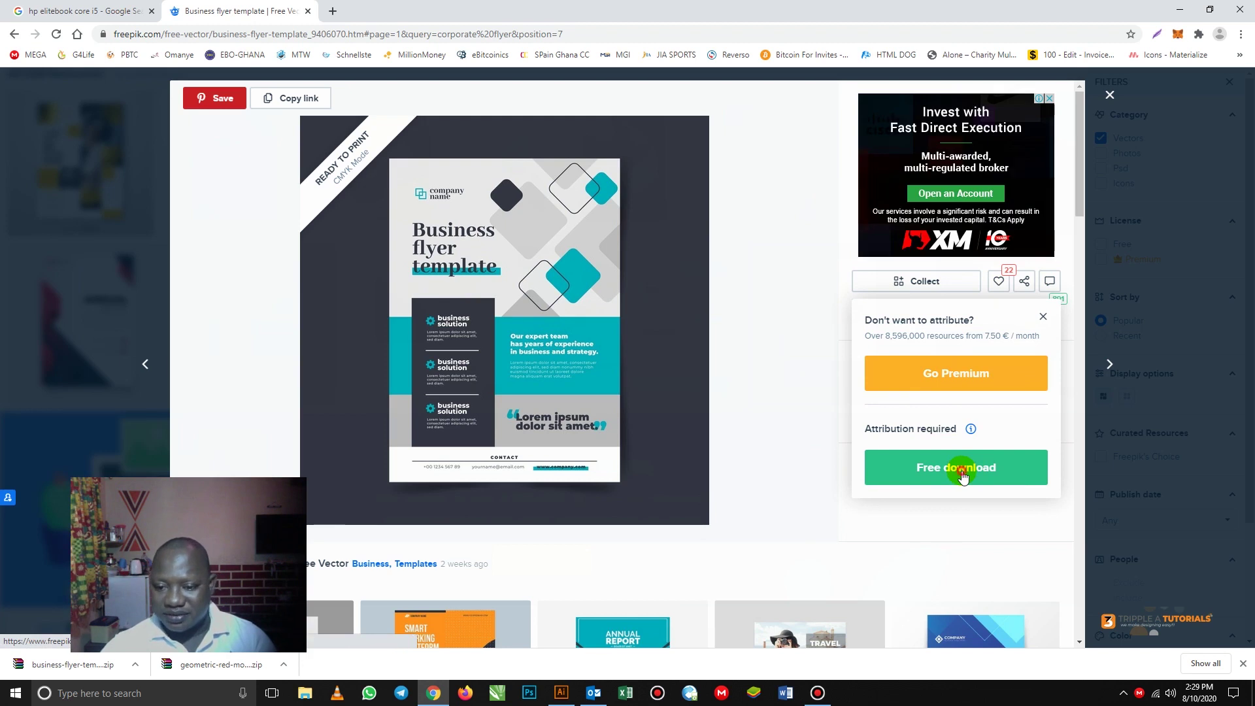
pyautogui.click(963, 471)
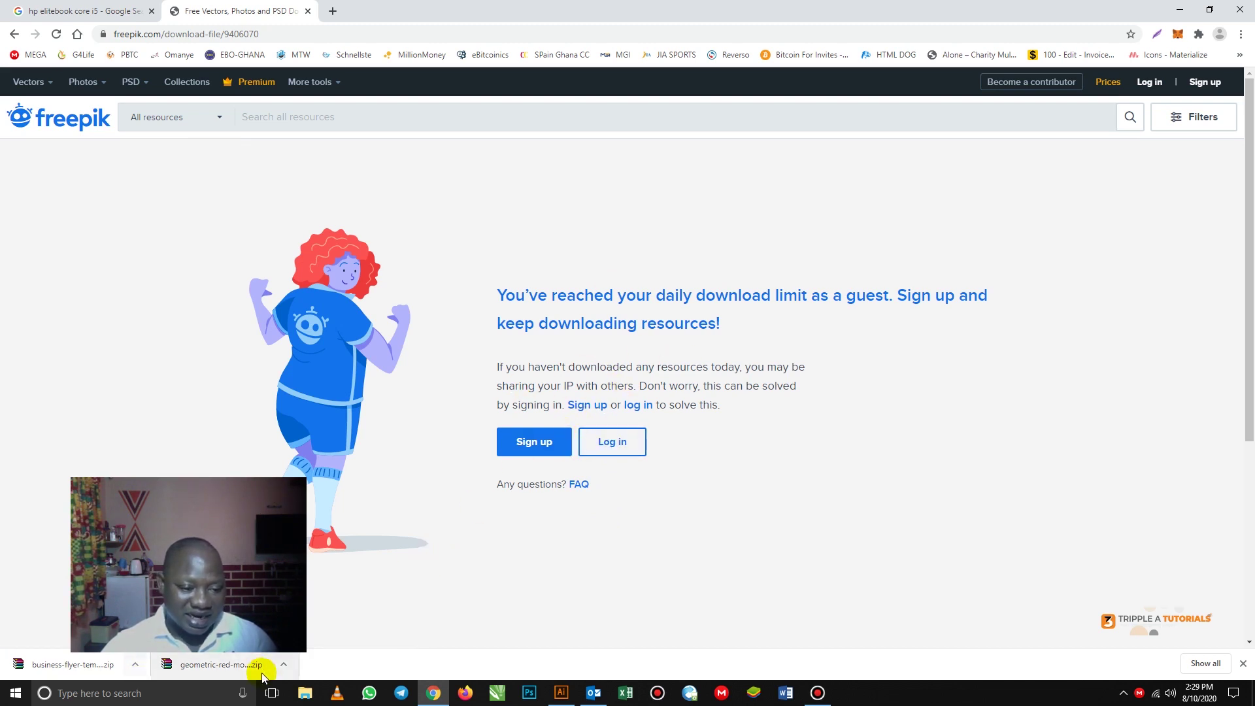
# Step: Locate business-flyer-template.zip in the Downloads folder and open it in WinRAR
pyautogui.click(135, 665)
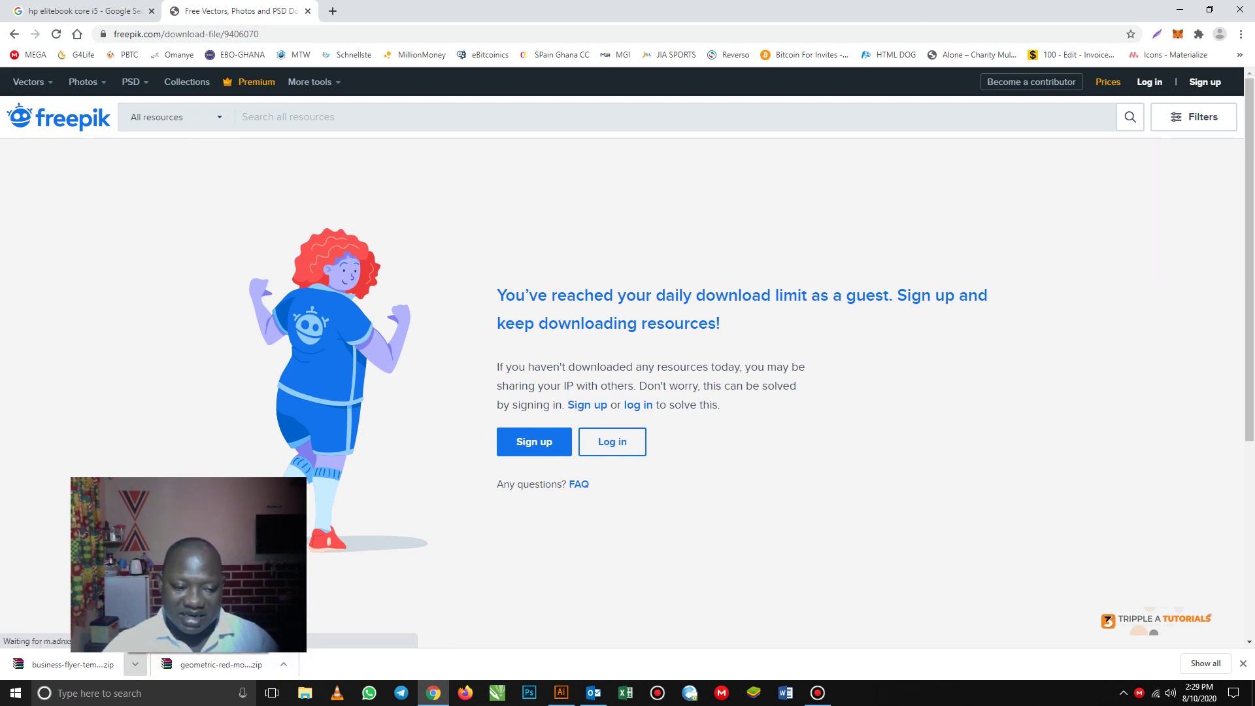
pyautogui.click(78, 608)
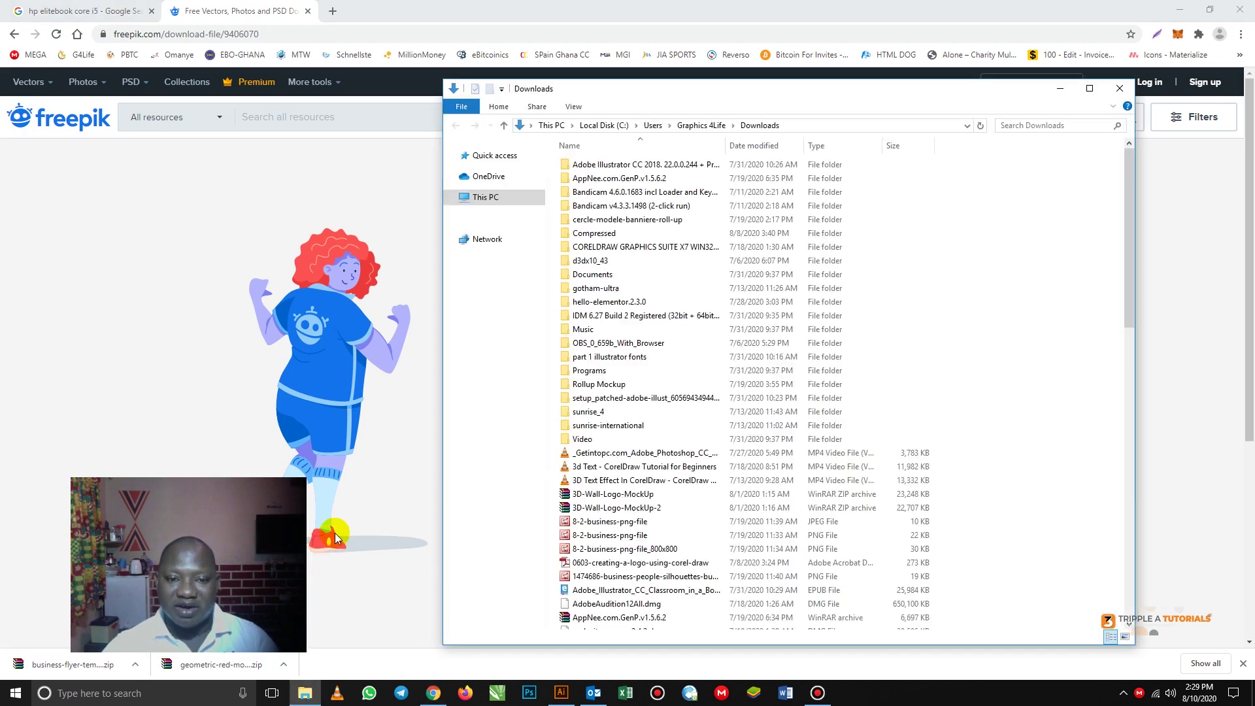
pyautogui.scroll(-3, 637, 531)
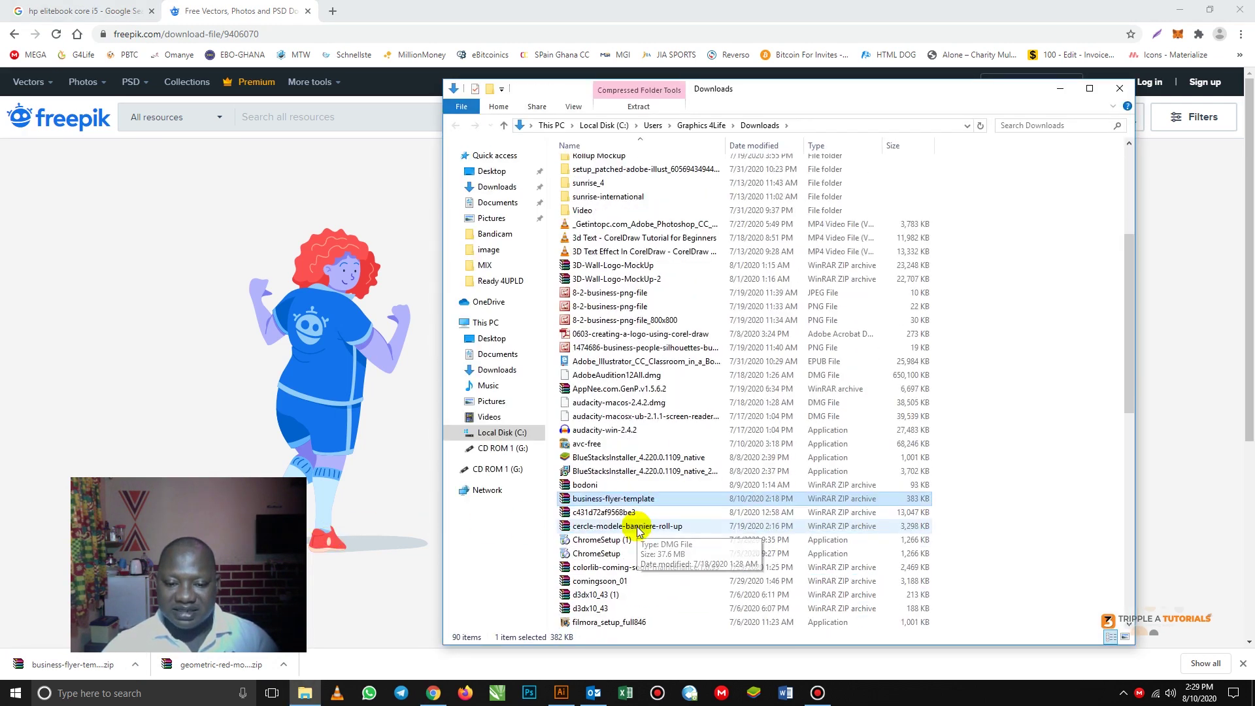
pyautogui.rightClick(604, 501)
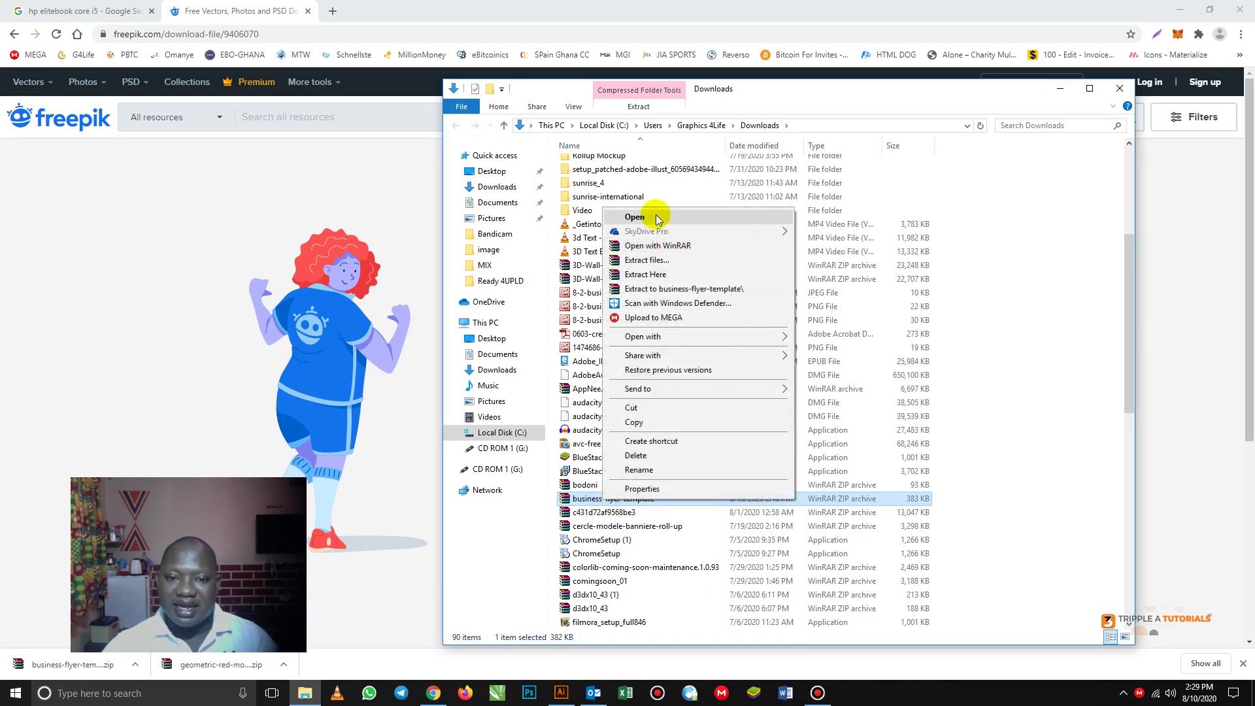
pyautogui.click(653, 218)
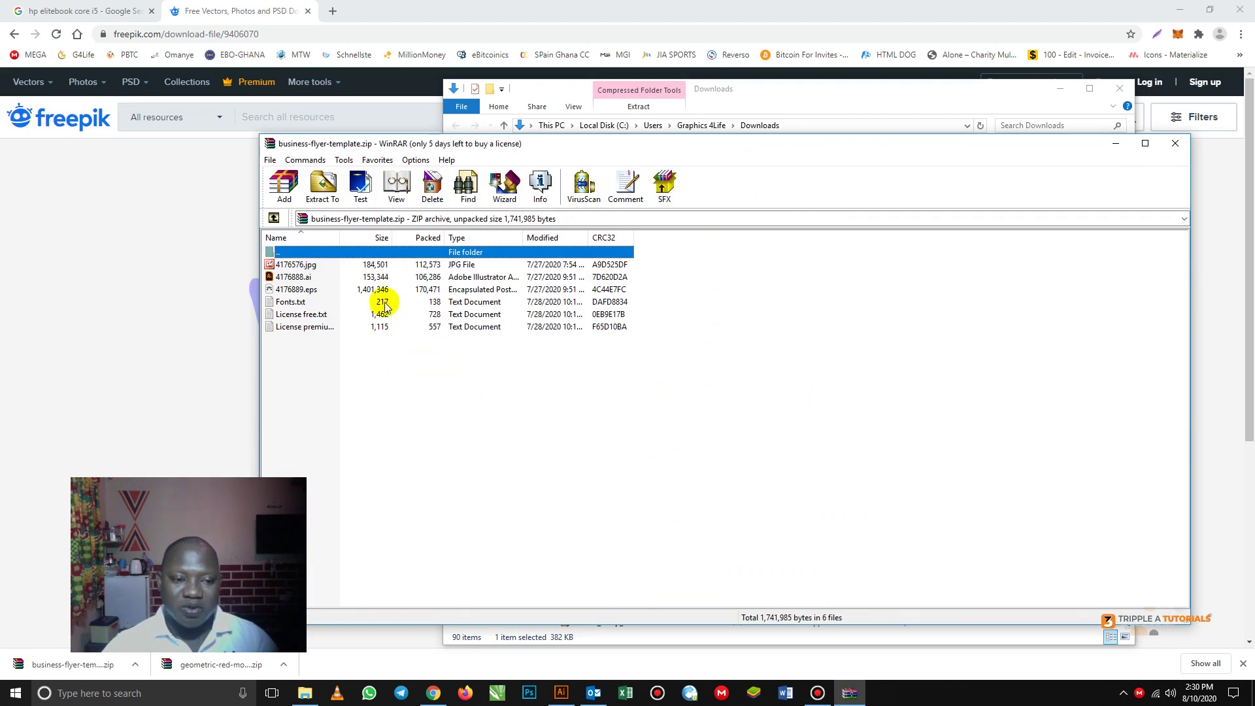
# Step: Compare 4176888.ai with 4176889.eps in the archive, then bring up the flyer in Illustrator
pyautogui.click(285, 277)
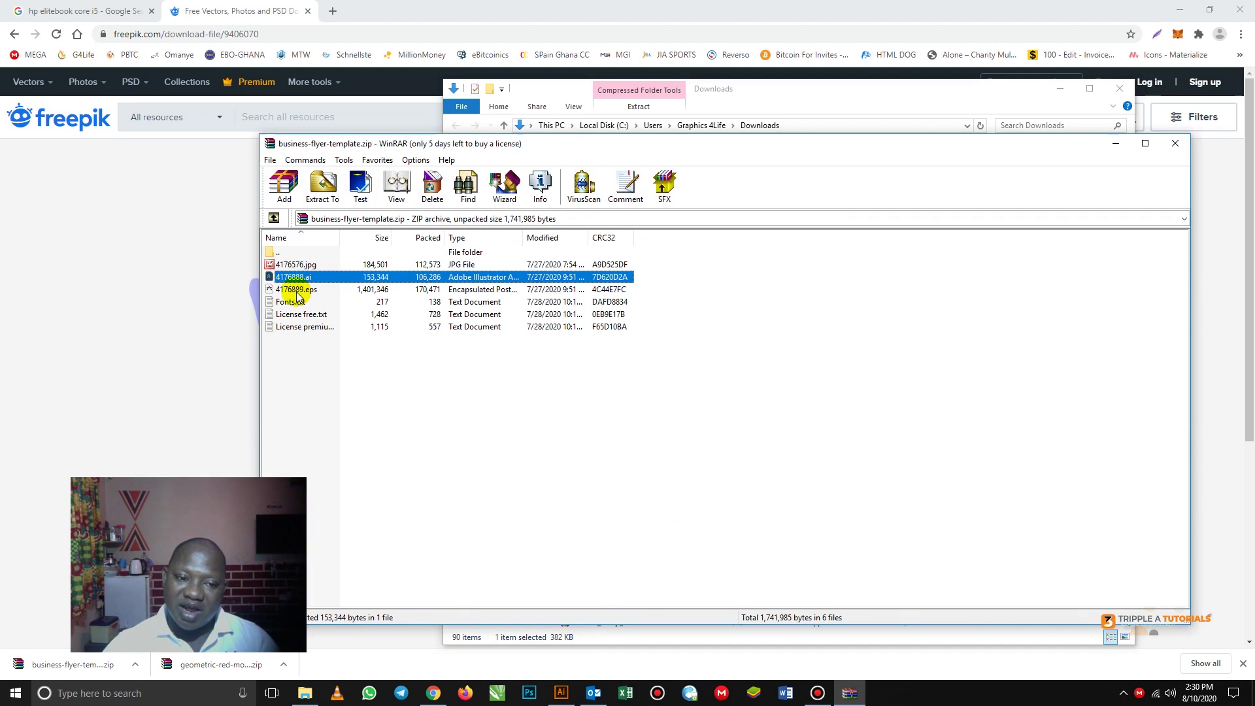
pyautogui.click(297, 291)
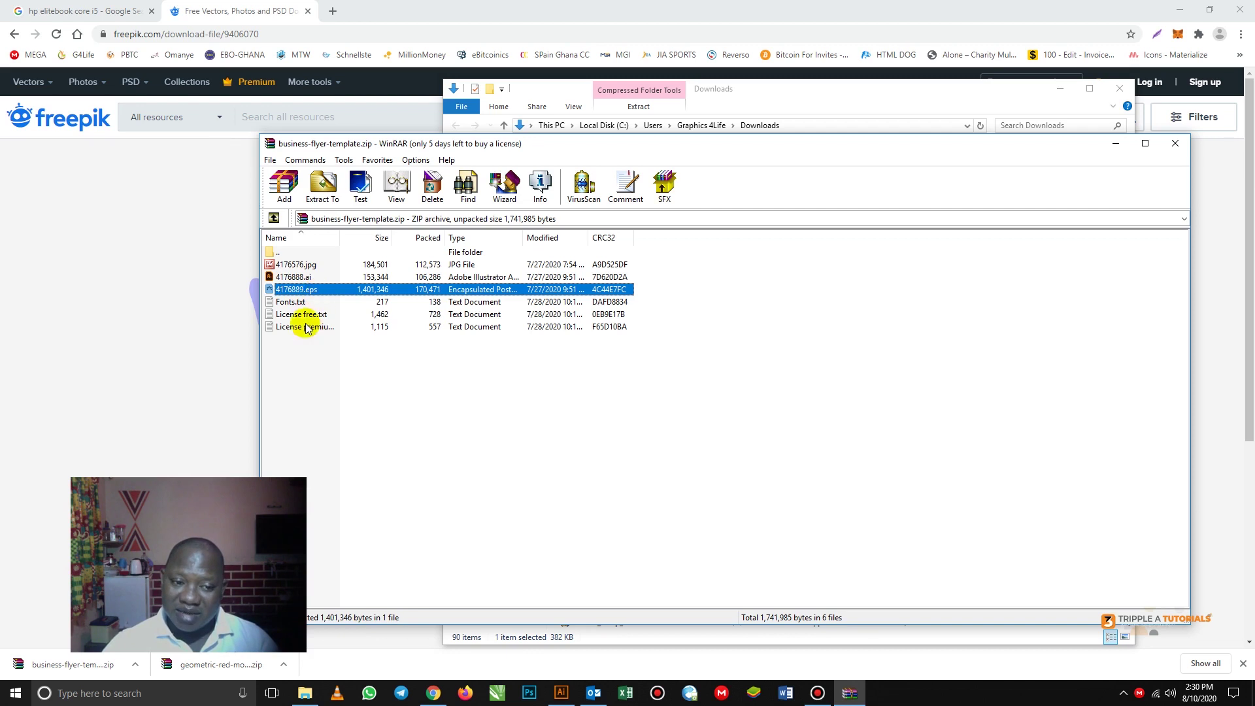
pyautogui.click(298, 278)
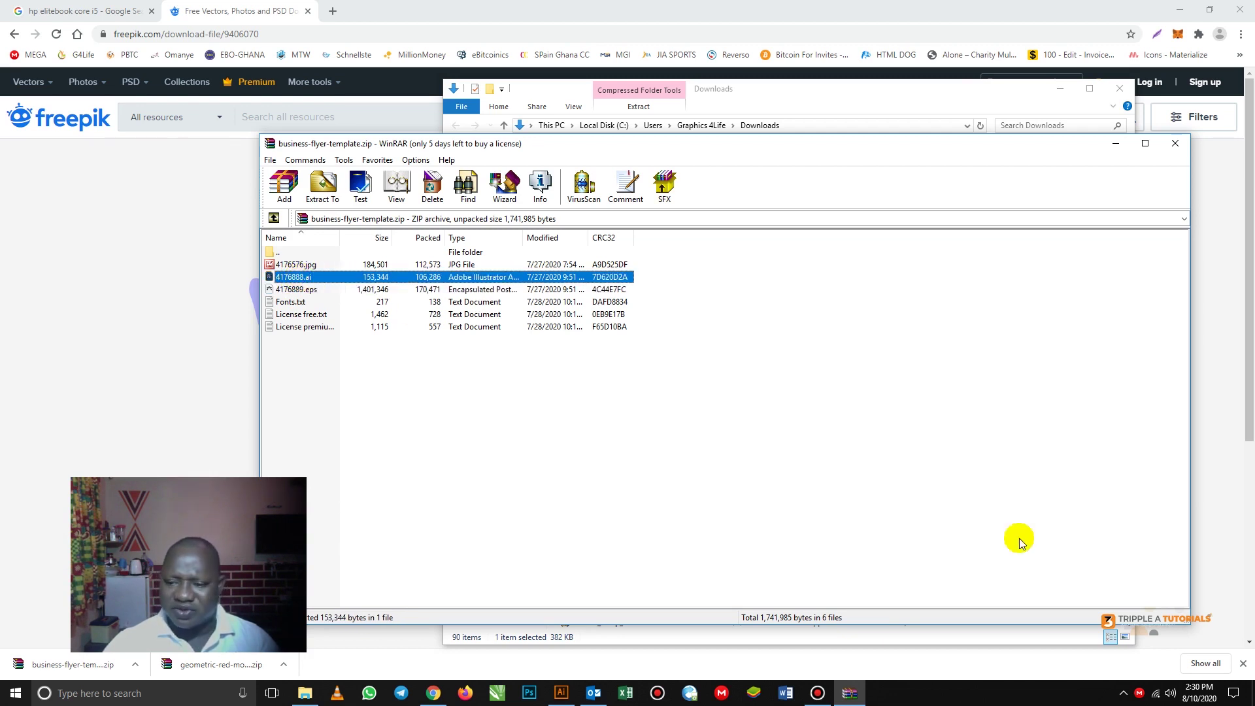
pyautogui.rightClick(301, 279)
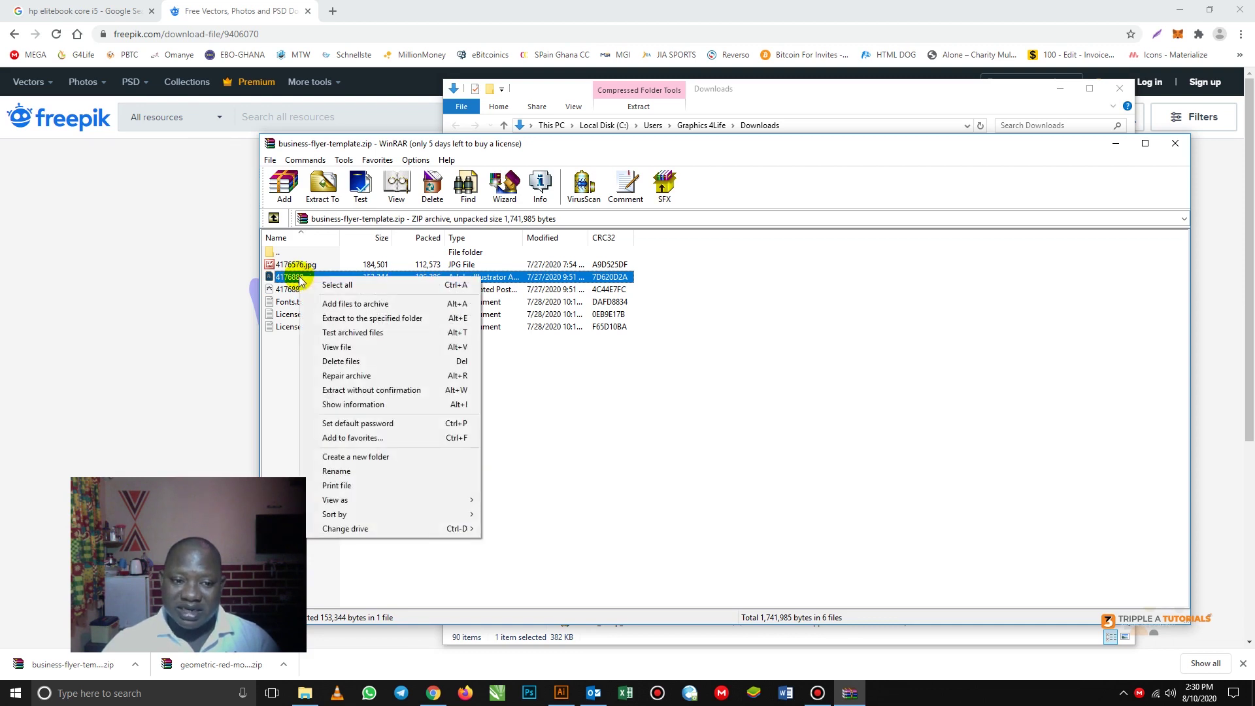
pyautogui.click(276, 364)
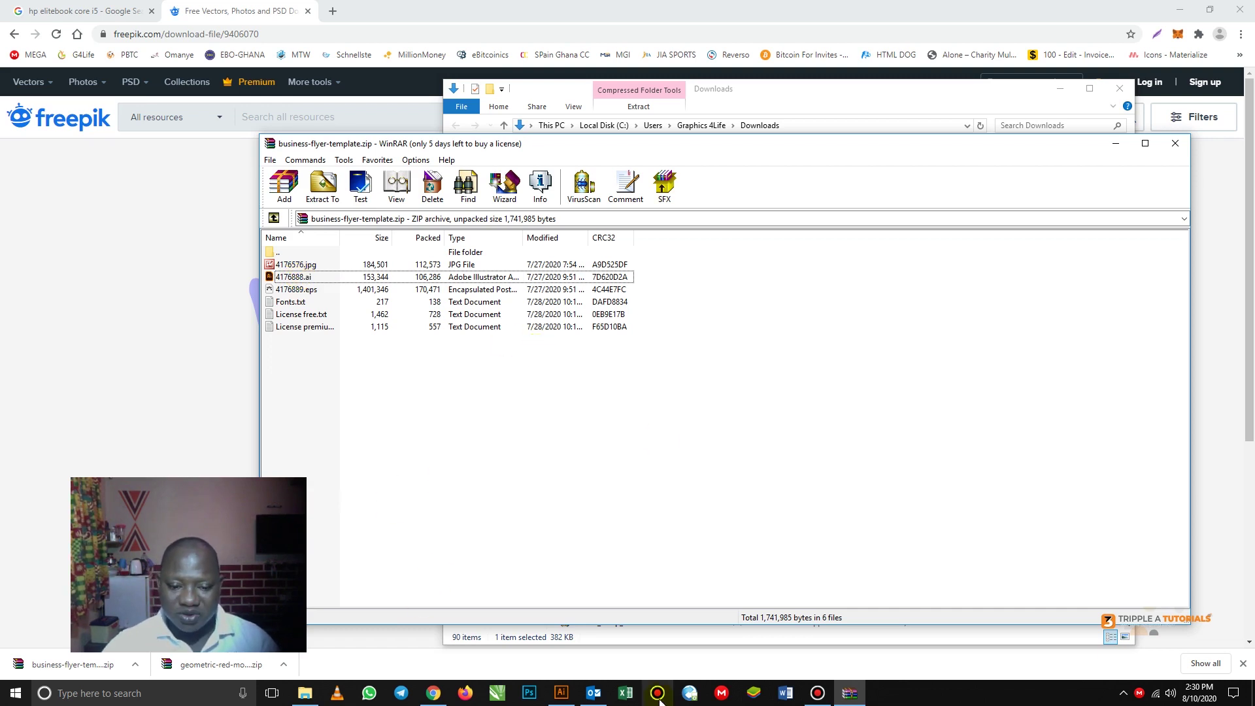
pyautogui.click(562, 694)
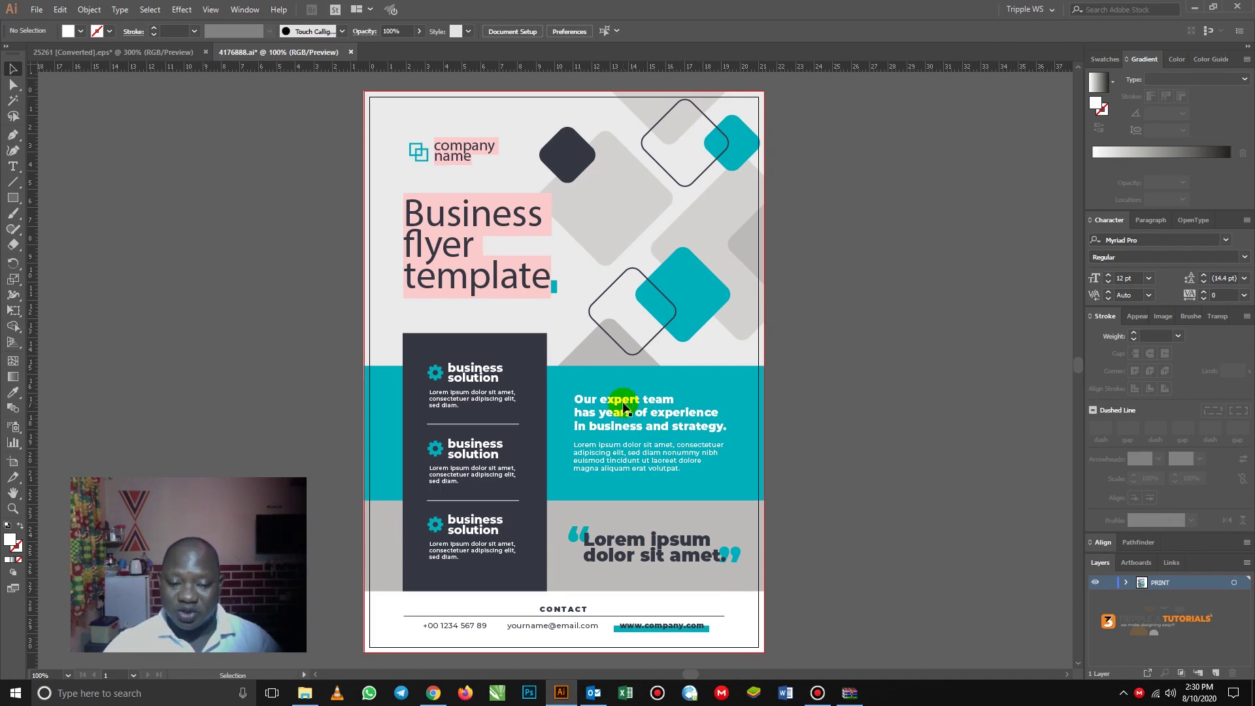
# Step: Replace the 'company name' logo text with 'Tripple A' and 'Tutorials' on two lines
pyautogui.click(625, 407)
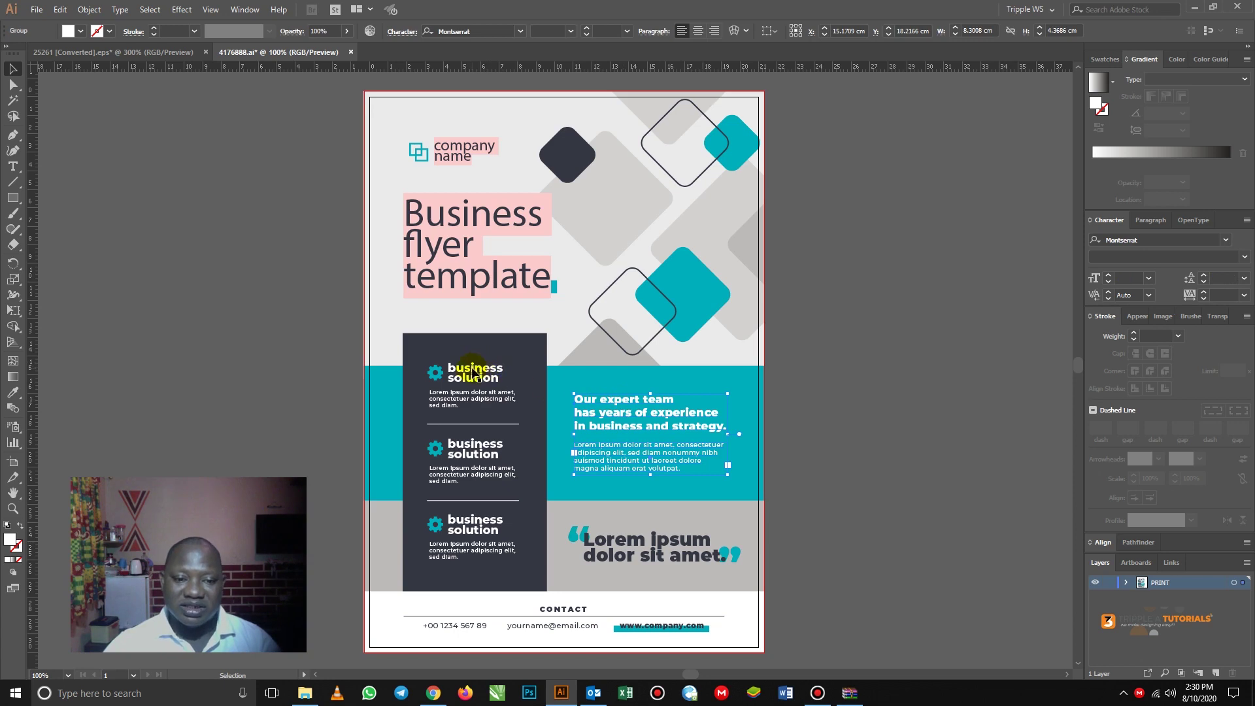
pyautogui.click(458, 216)
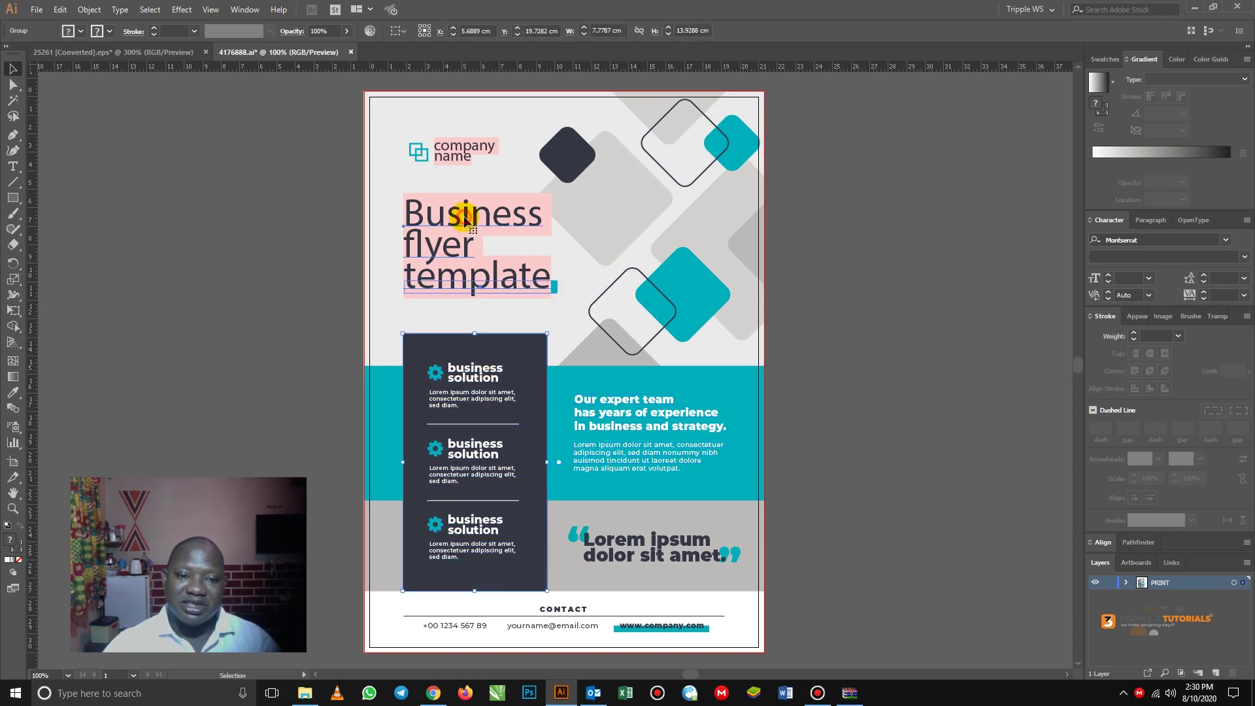
pyautogui.click(462, 154)
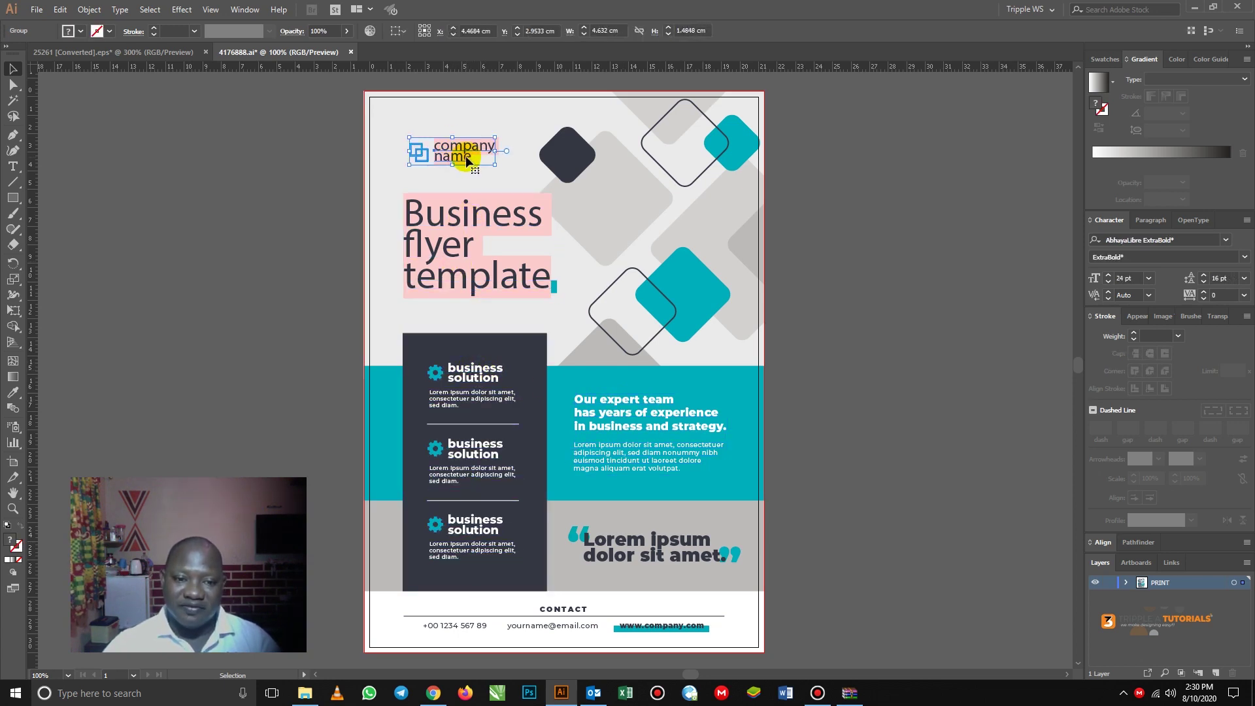
pyautogui.press('t')
pyautogui.moveTo(472, 160); pyautogui.dragTo(433, 144)
pyautogui.write('T')
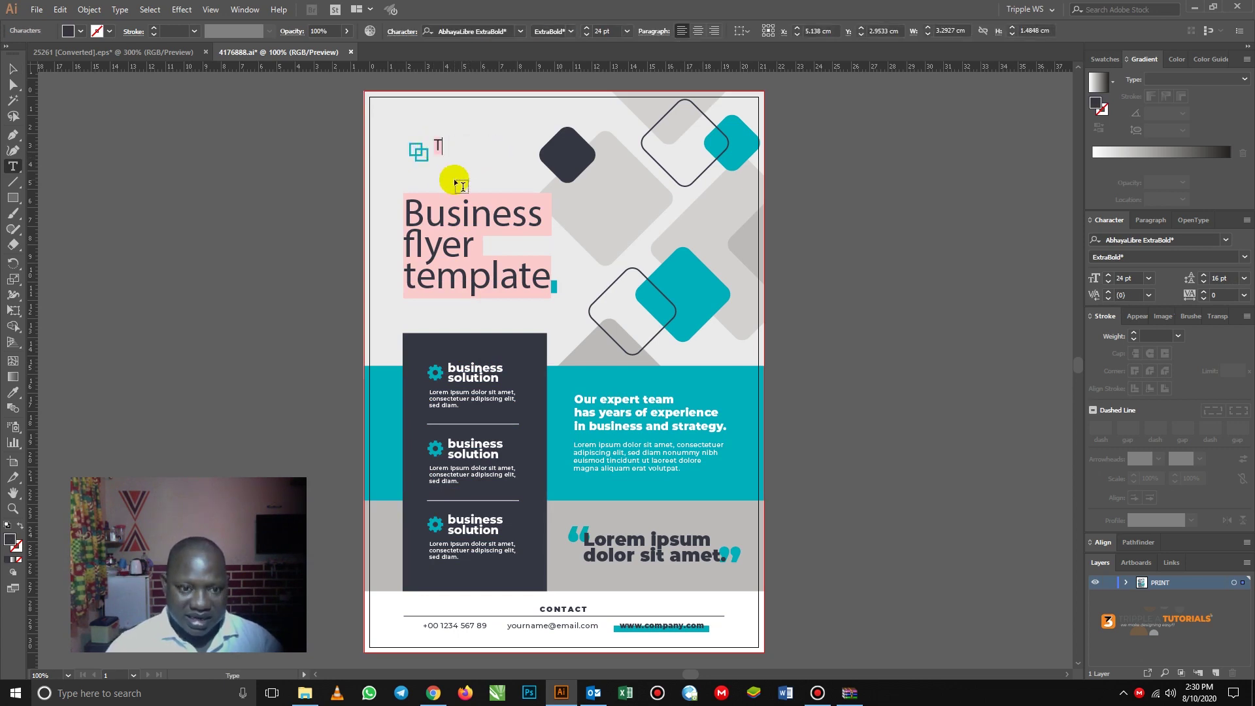
pyautogui.write('ripple A')
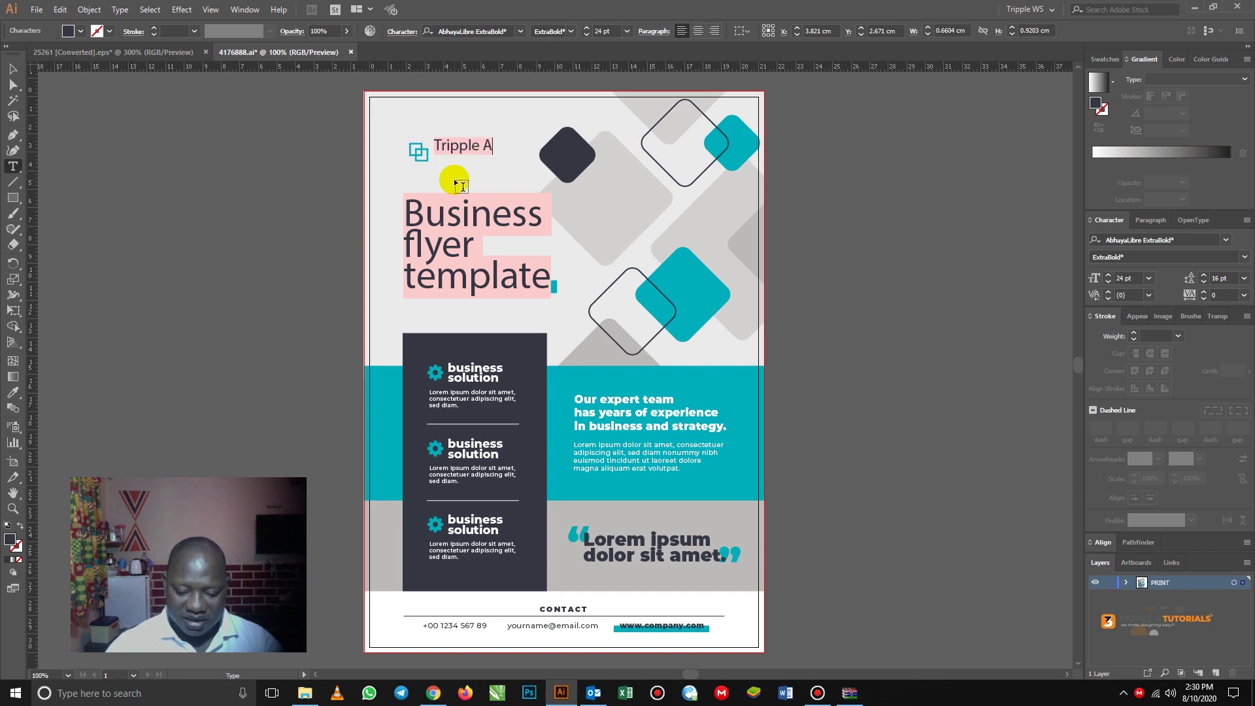
pyautogui.press('Return')
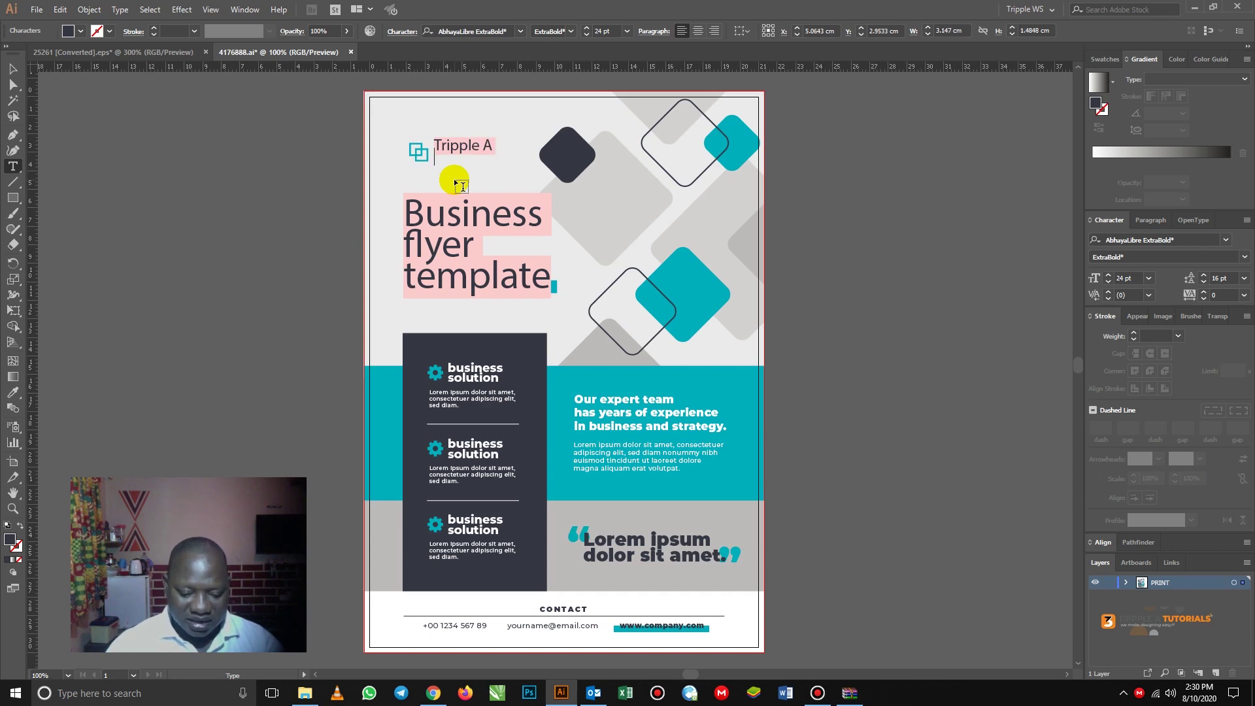
pyautogui.write('Tutorials')
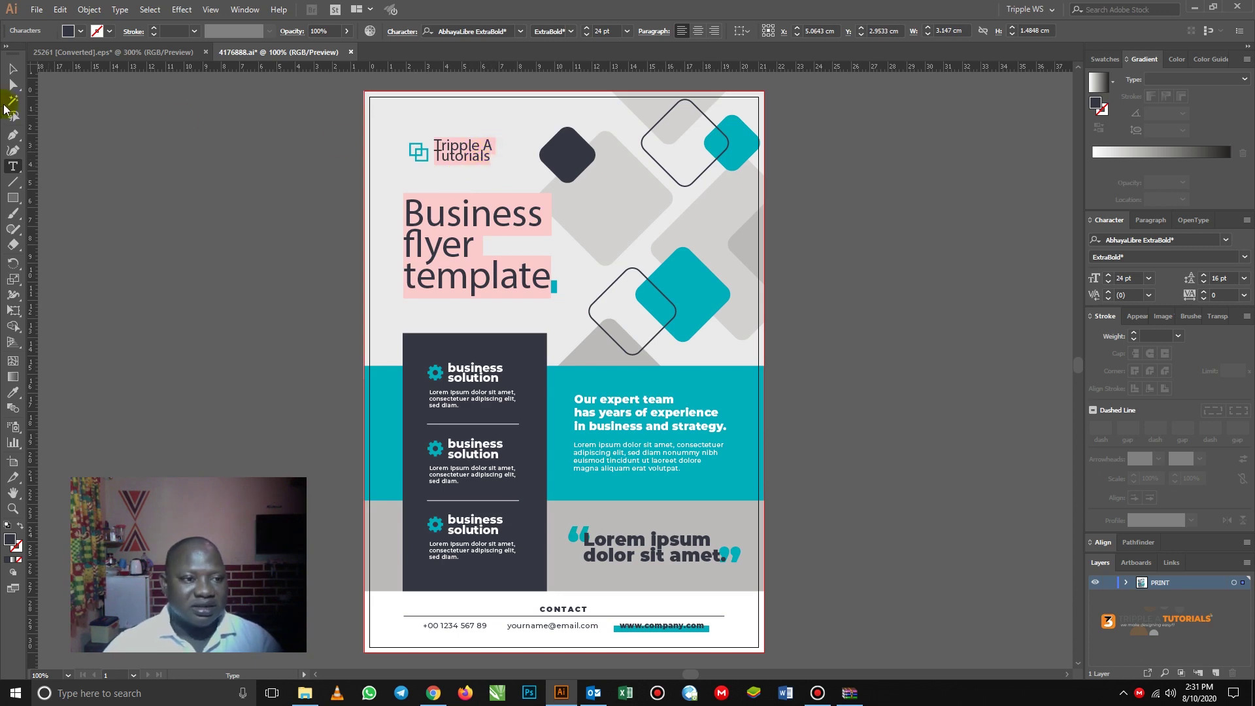
pyautogui.click(13, 69)
pyautogui.click(319, 235)
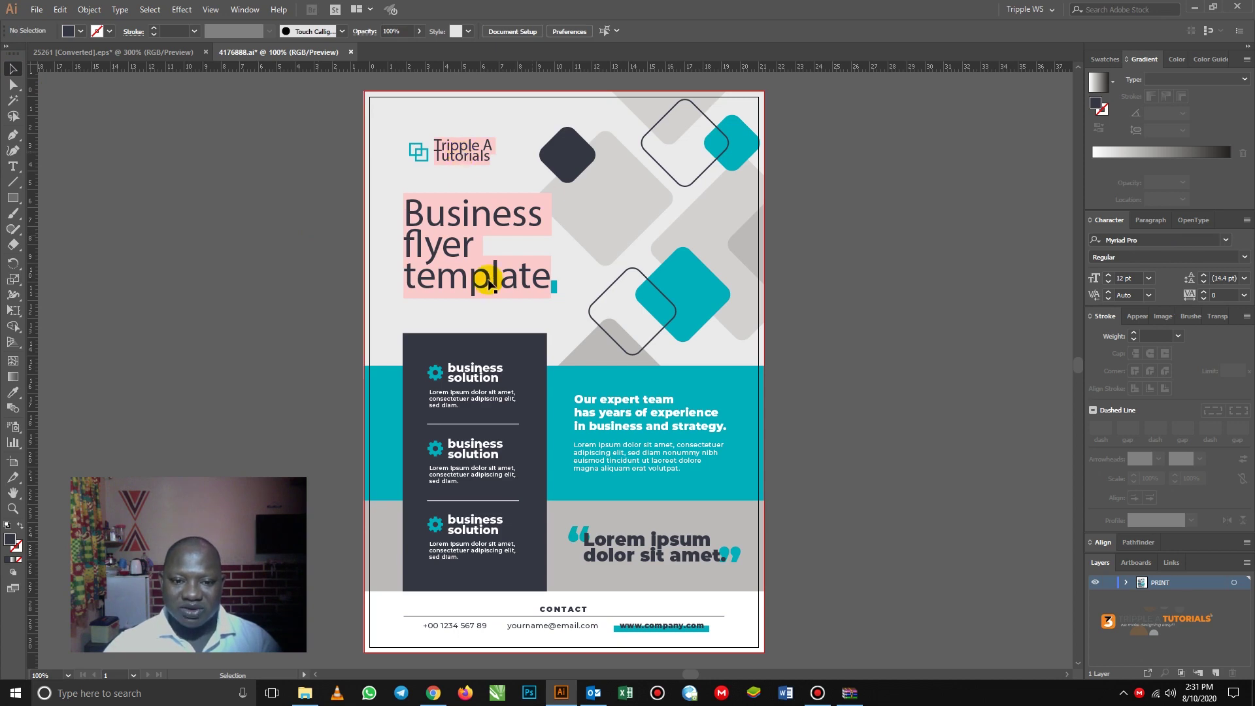
# Step: Change the fill of the teal middle band to blue
pyautogui.click(595, 427)
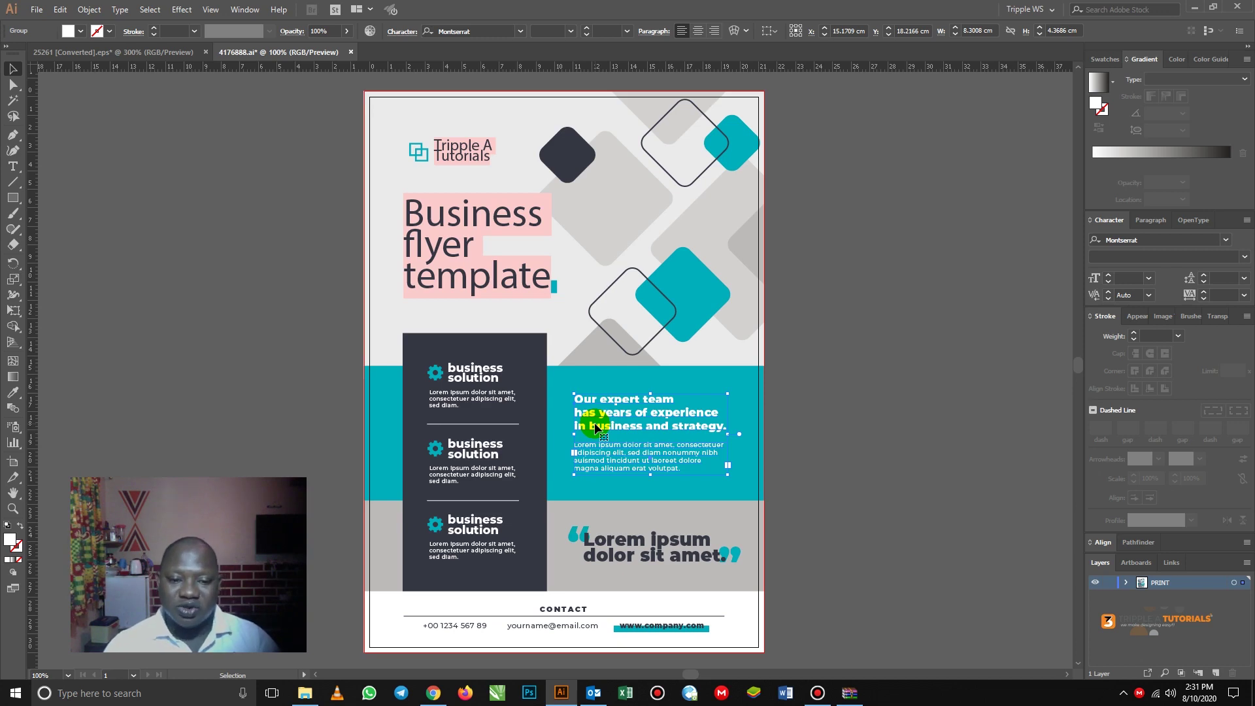
pyautogui.click(608, 390)
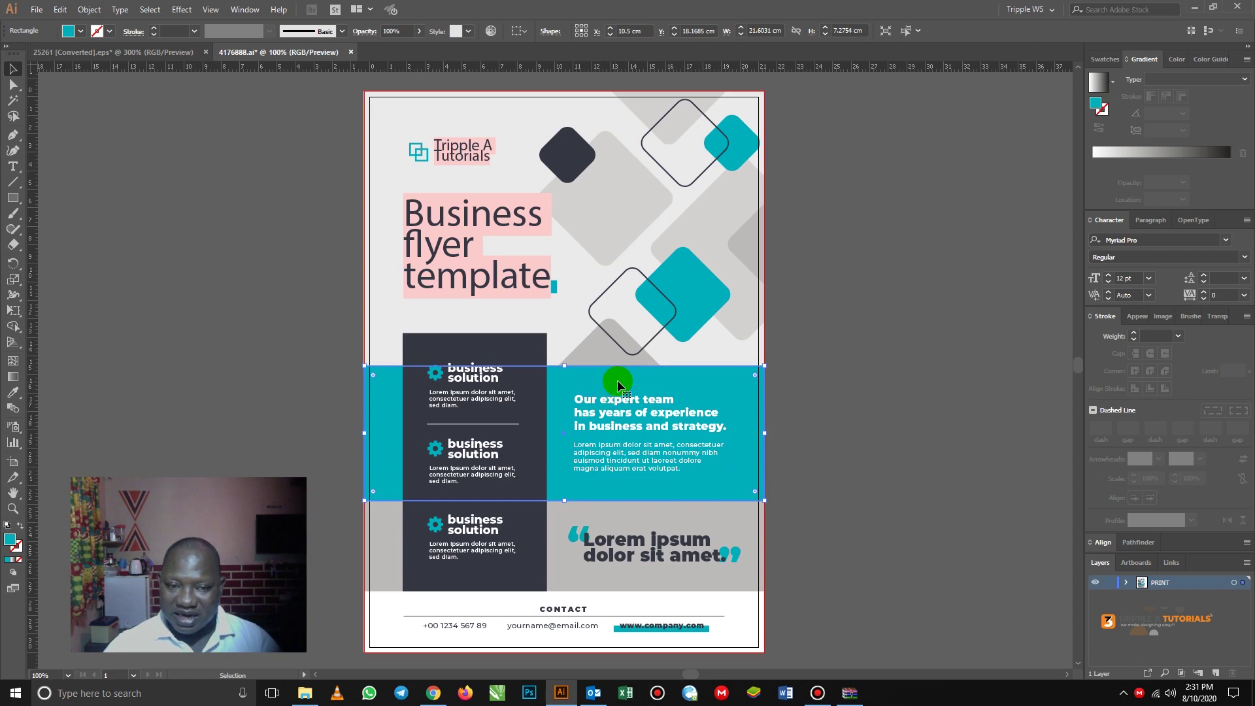
pyautogui.click(79, 32)
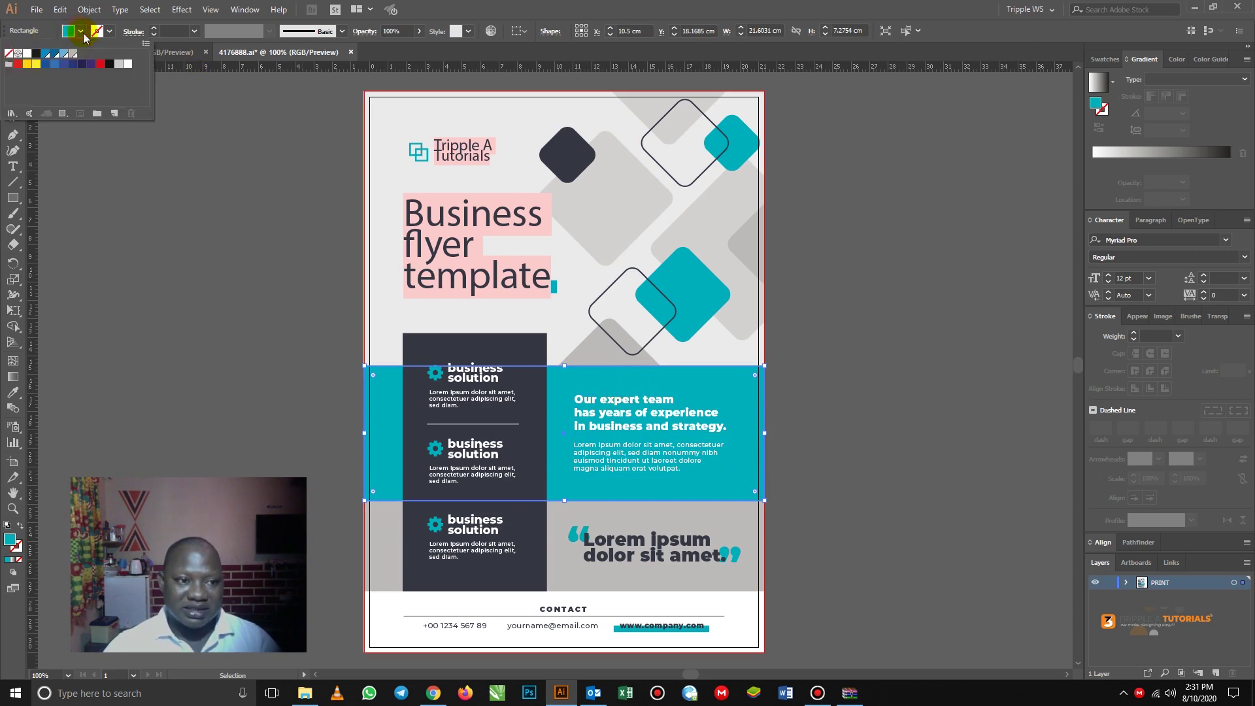
pyautogui.click(36, 65)
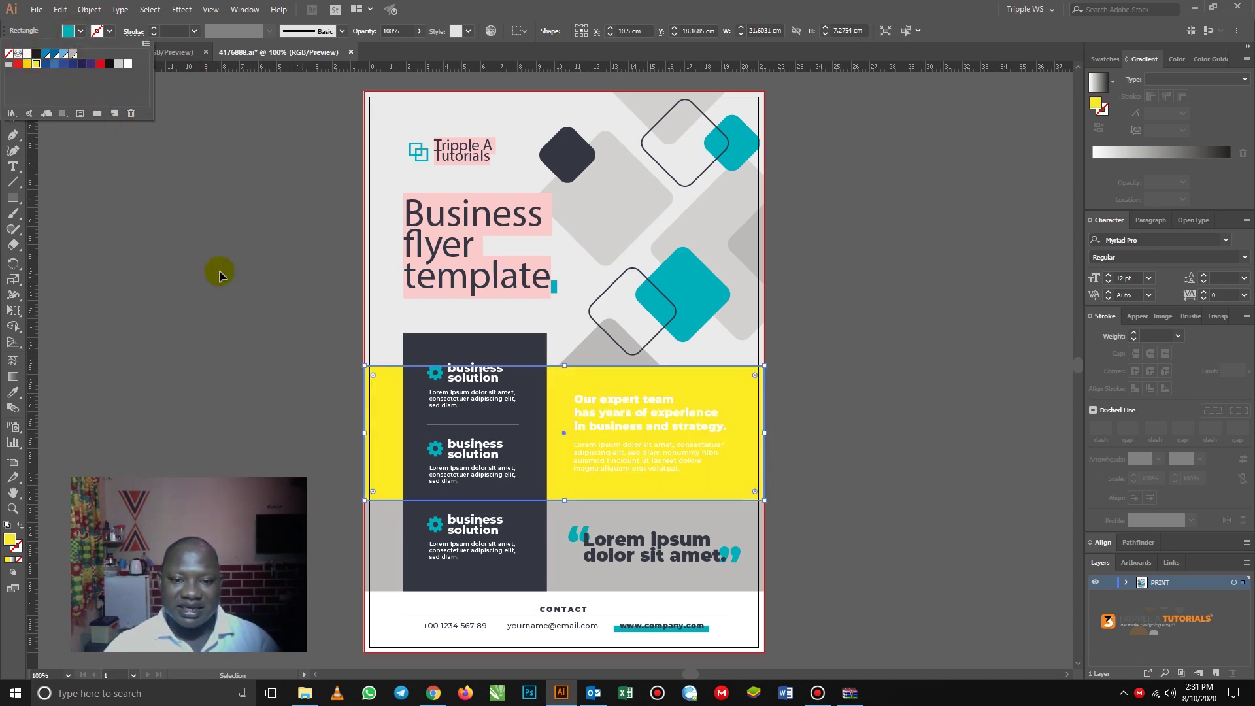
pyautogui.click(55, 64)
pyautogui.click(213, 330)
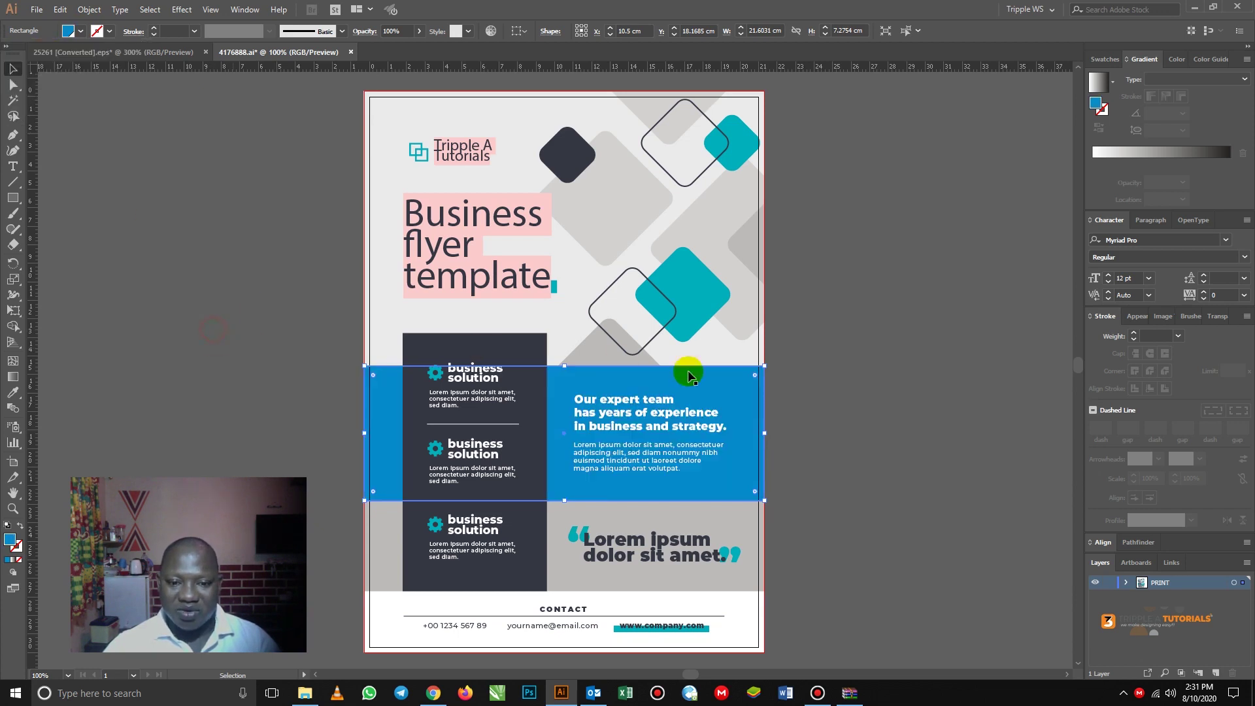
# Step: Isolate the top-right diamonds group to select the large teal diamond, then return to the whole flyer
pyautogui.click(694, 272)
pyautogui.doubleClick(694, 272)
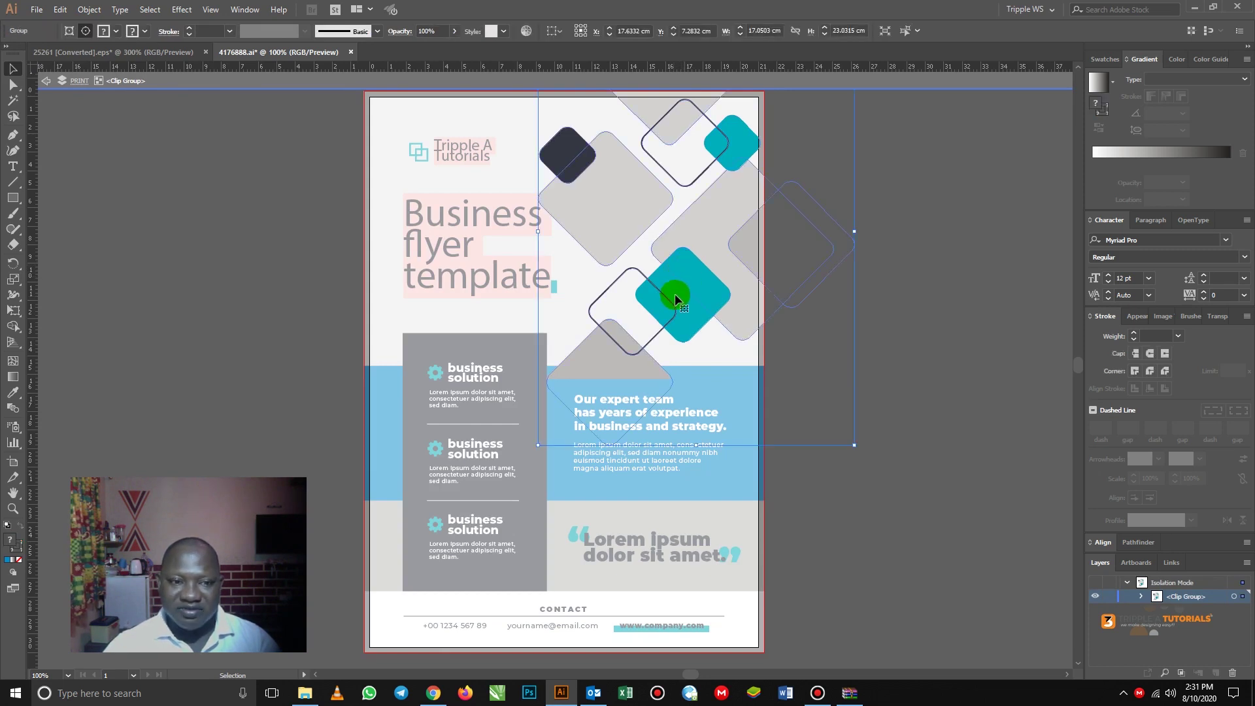
pyautogui.doubleClick(676, 293)
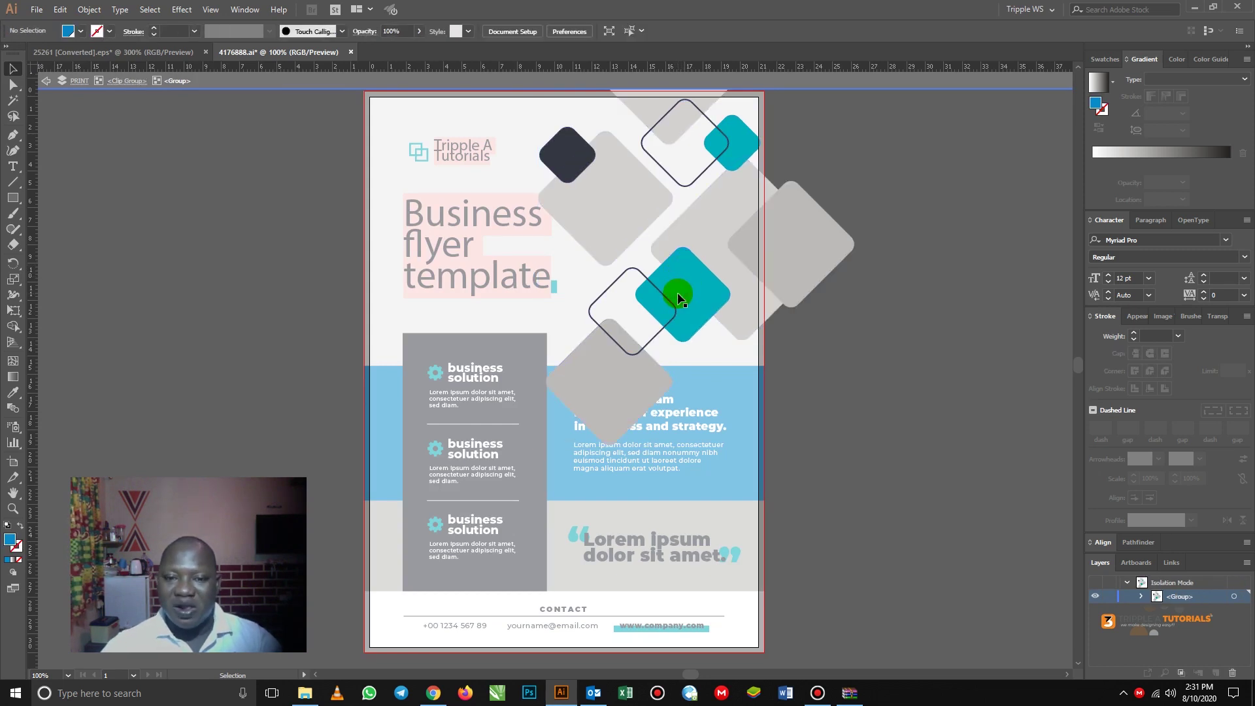
pyautogui.click(681, 289)
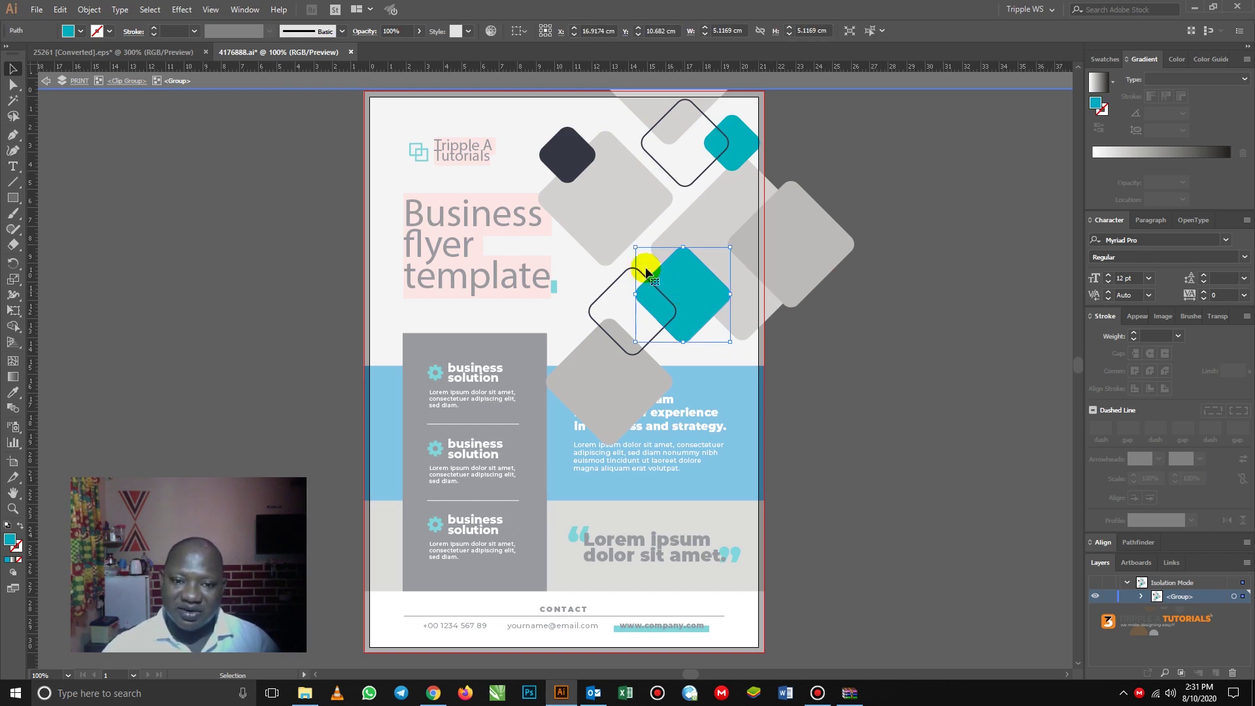
pyautogui.click(46, 80)
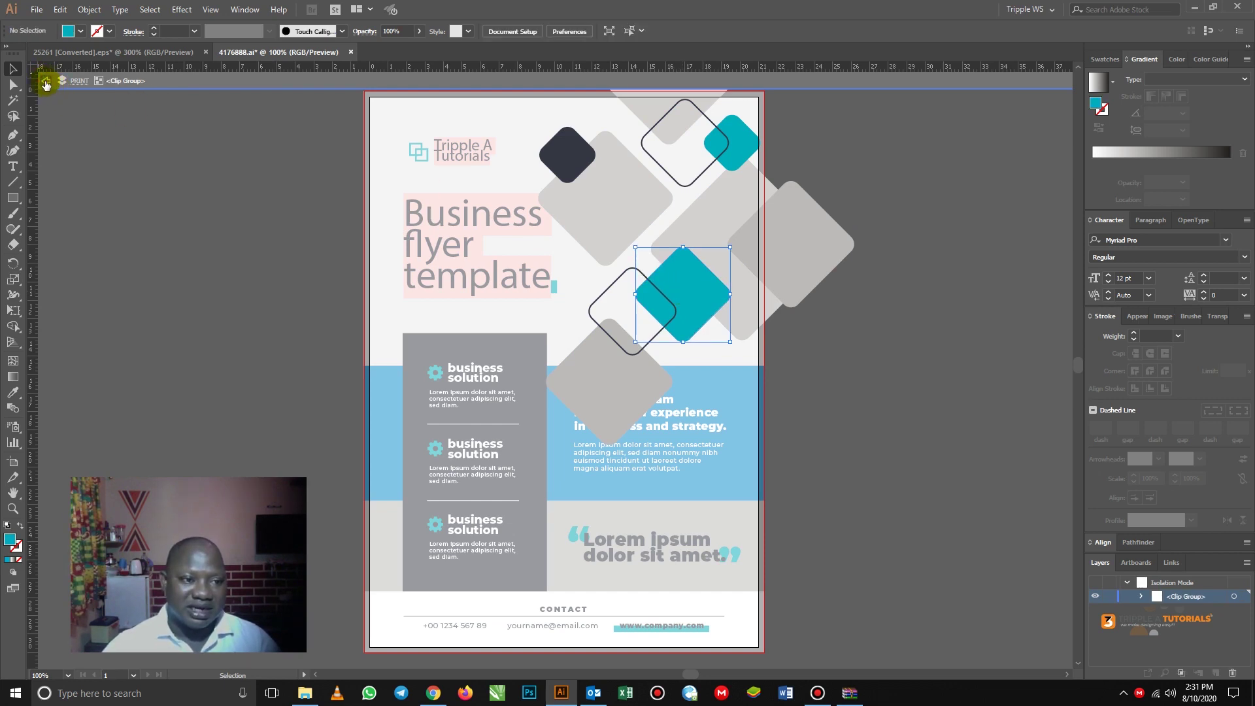
pyautogui.click(46, 80)
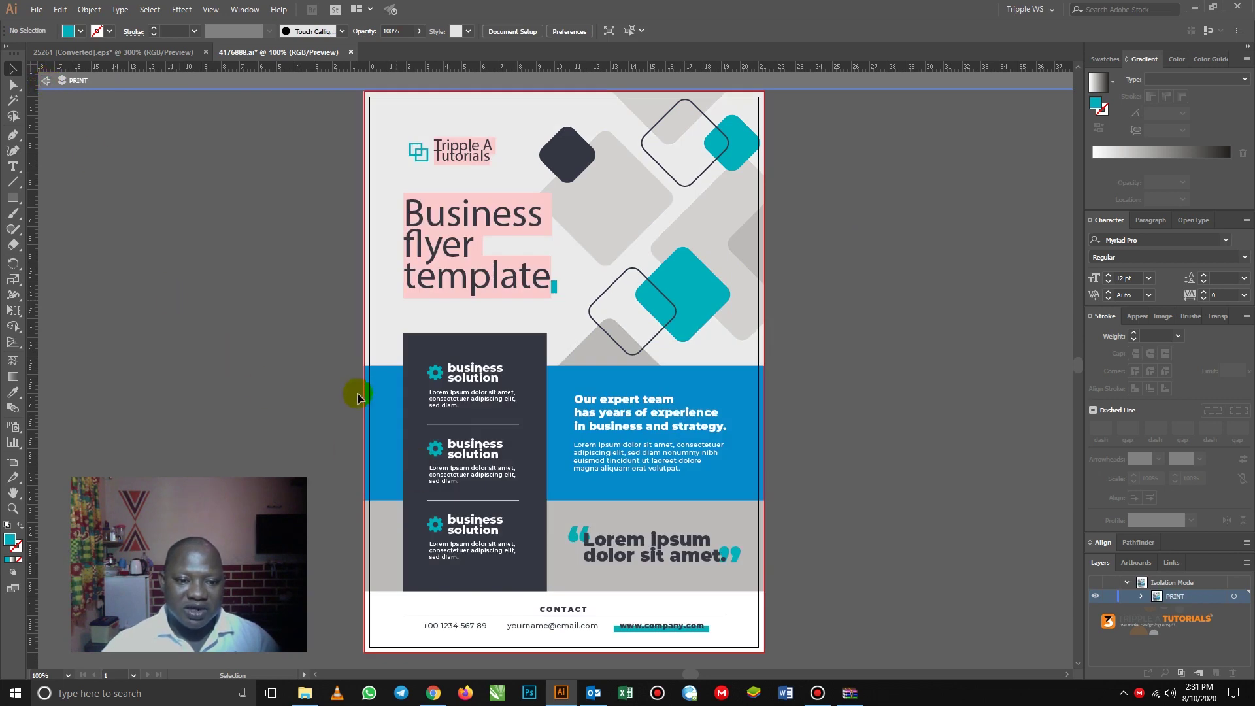
pyautogui.click(617, 372)
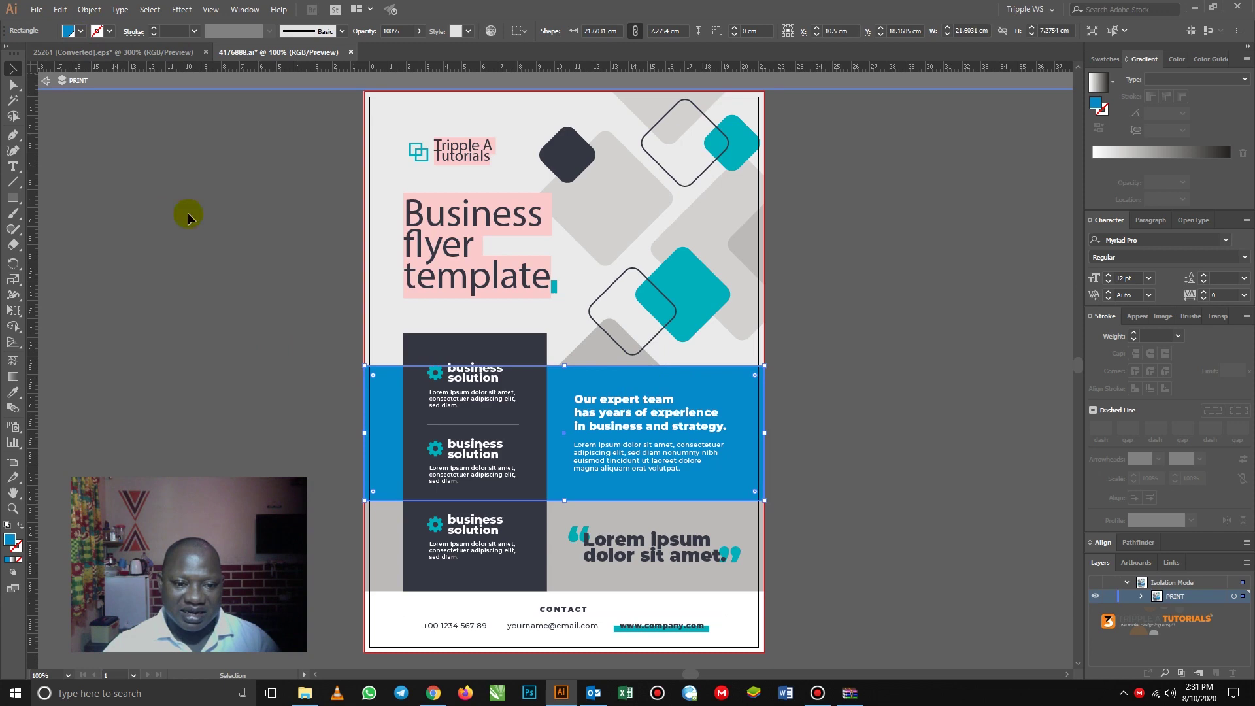
# Step: Ungroup the dark services panel group, then select its now-separate background rectangle
pyautogui.click(308, 355)
pyautogui.click(434, 348)
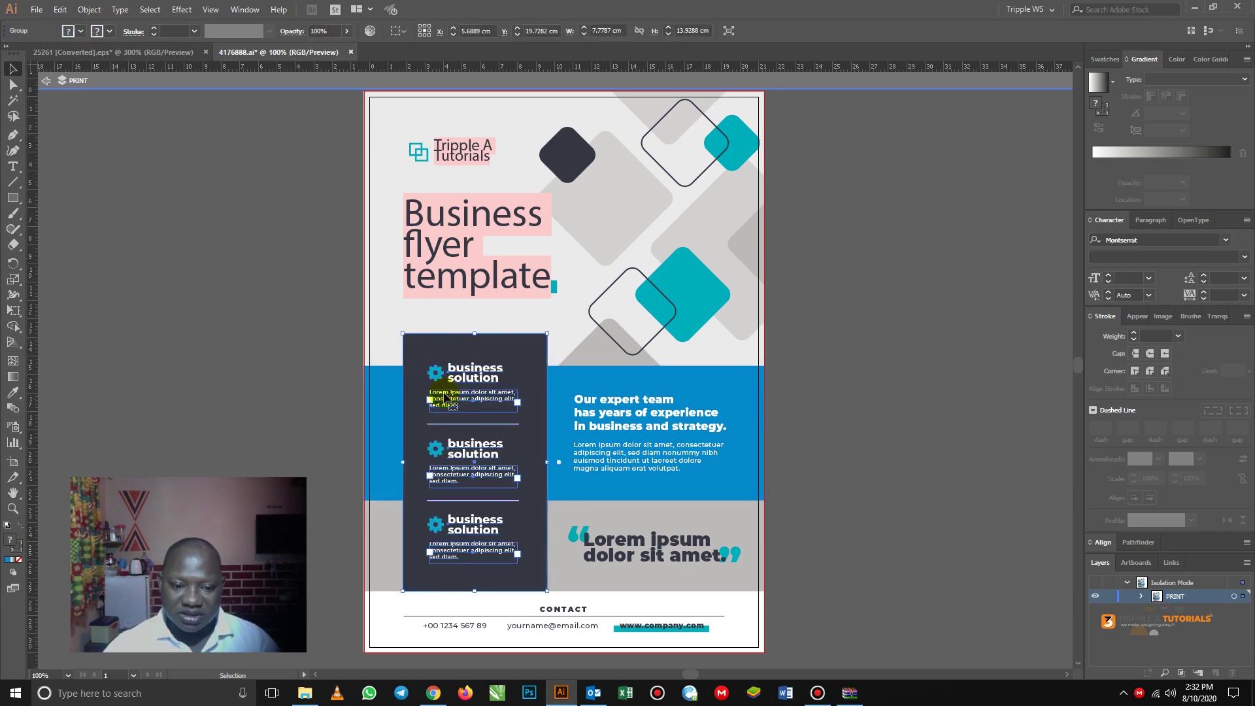
pyautogui.rightClick(422, 342)
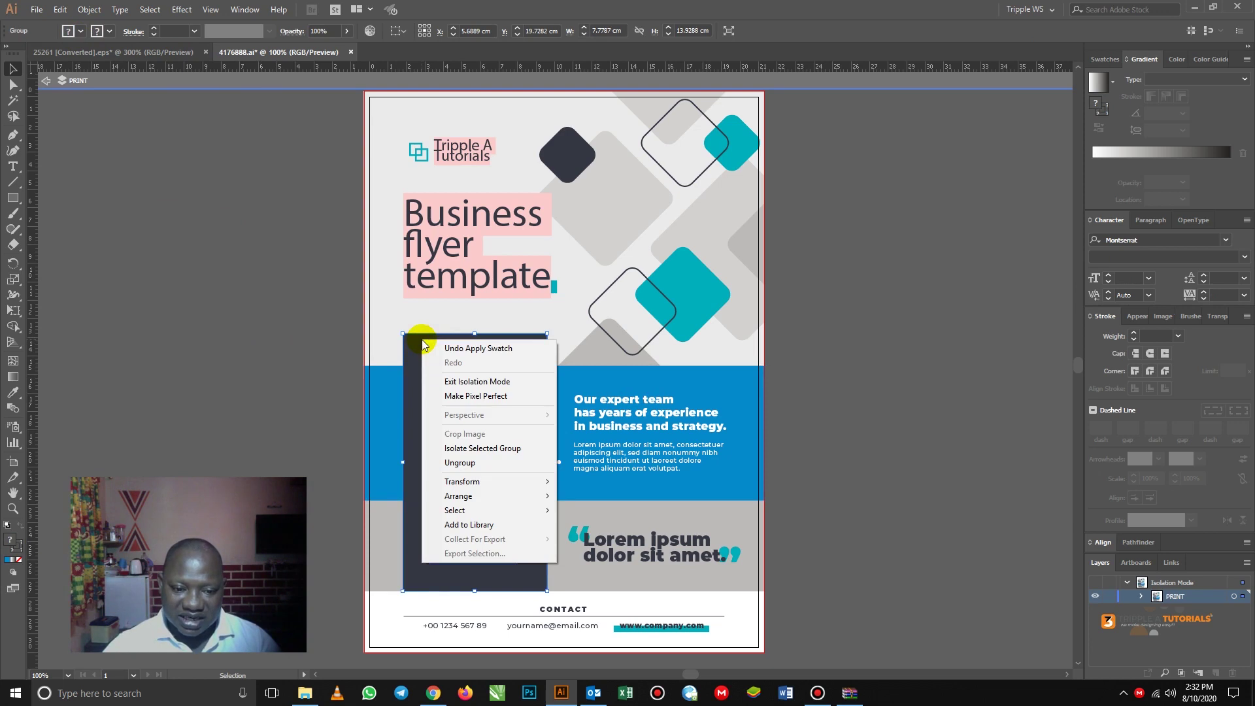
pyautogui.click(460, 464)
pyautogui.click(325, 354)
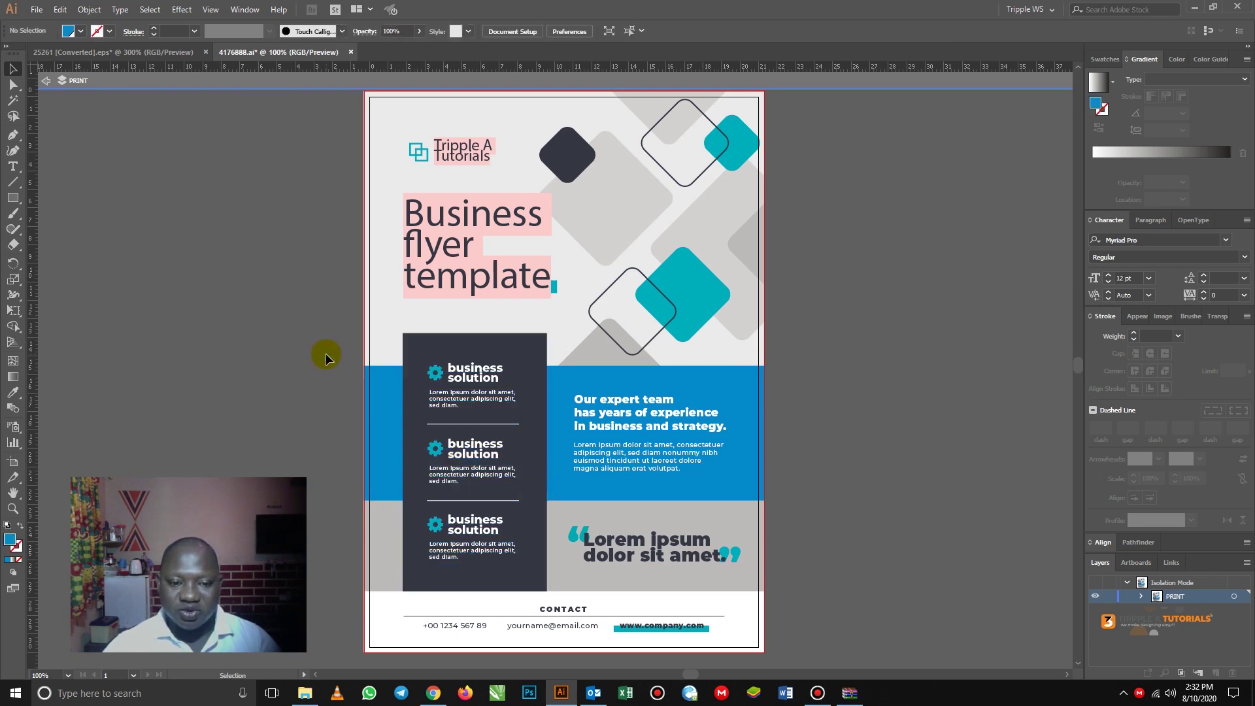
pyautogui.click(429, 344)
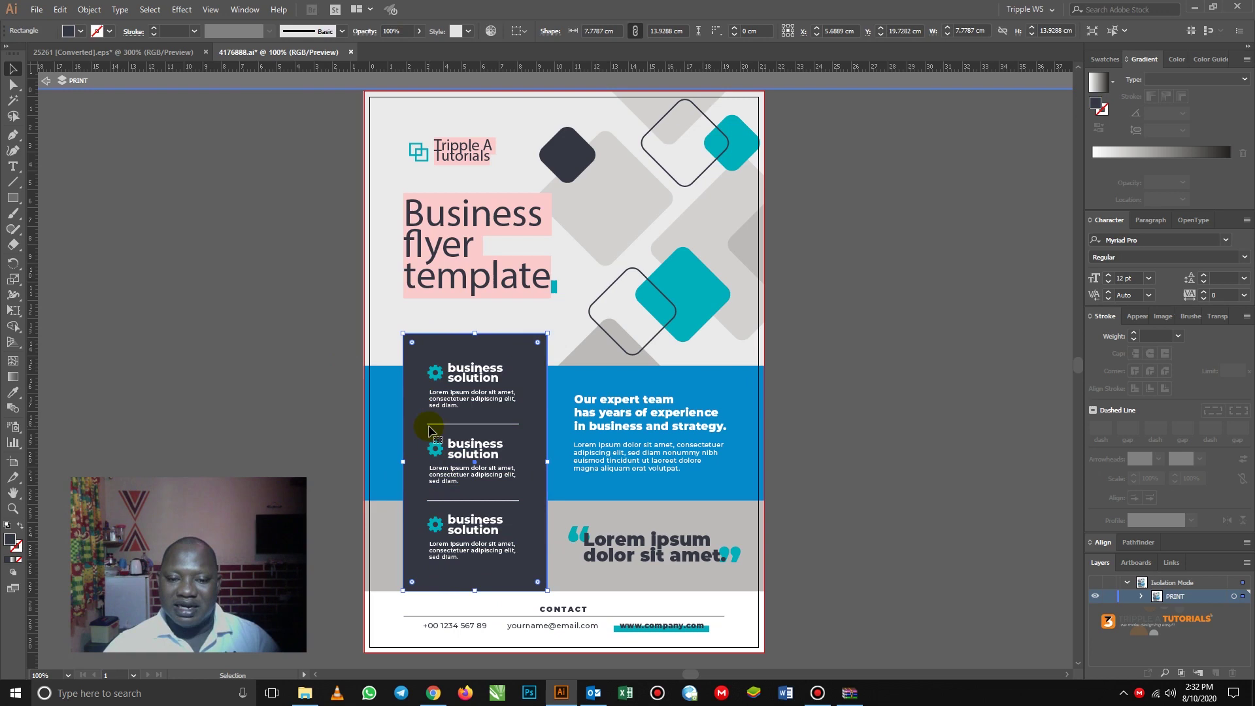
# Step: Isolate the background diamond clip group and its inner group of diamond shapes for editing
pyautogui.click(325, 265)
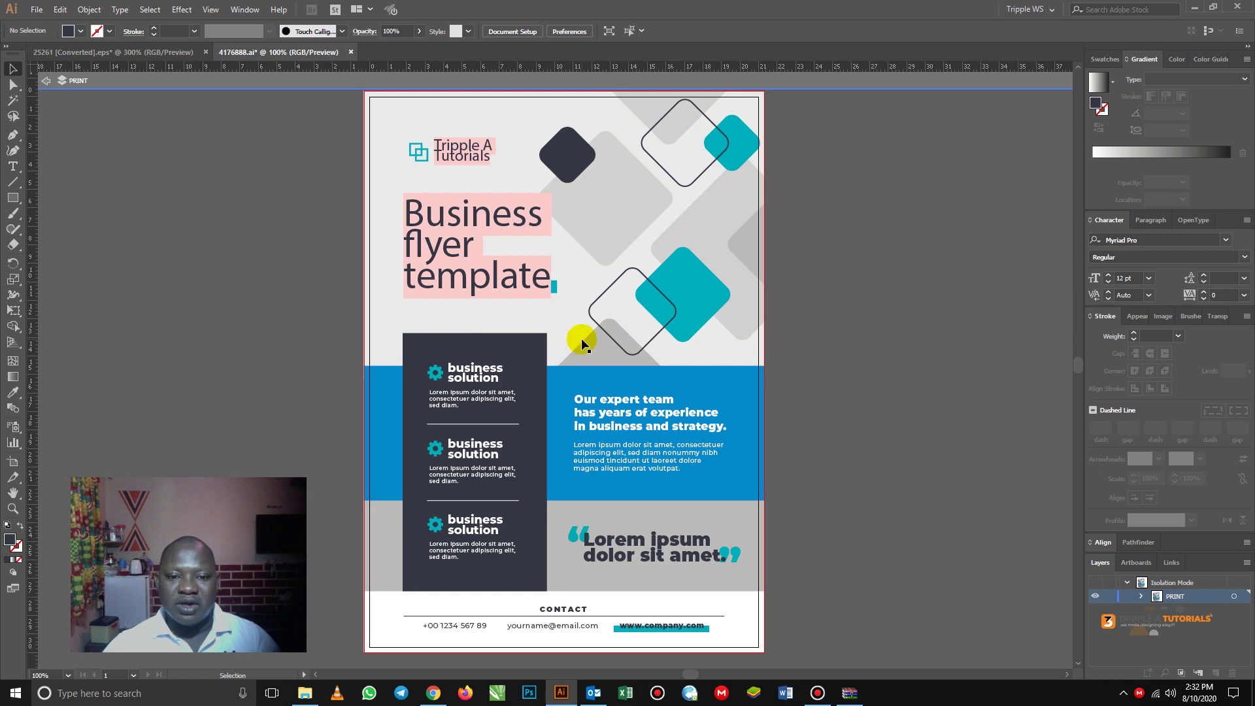
pyautogui.click(696, 284)
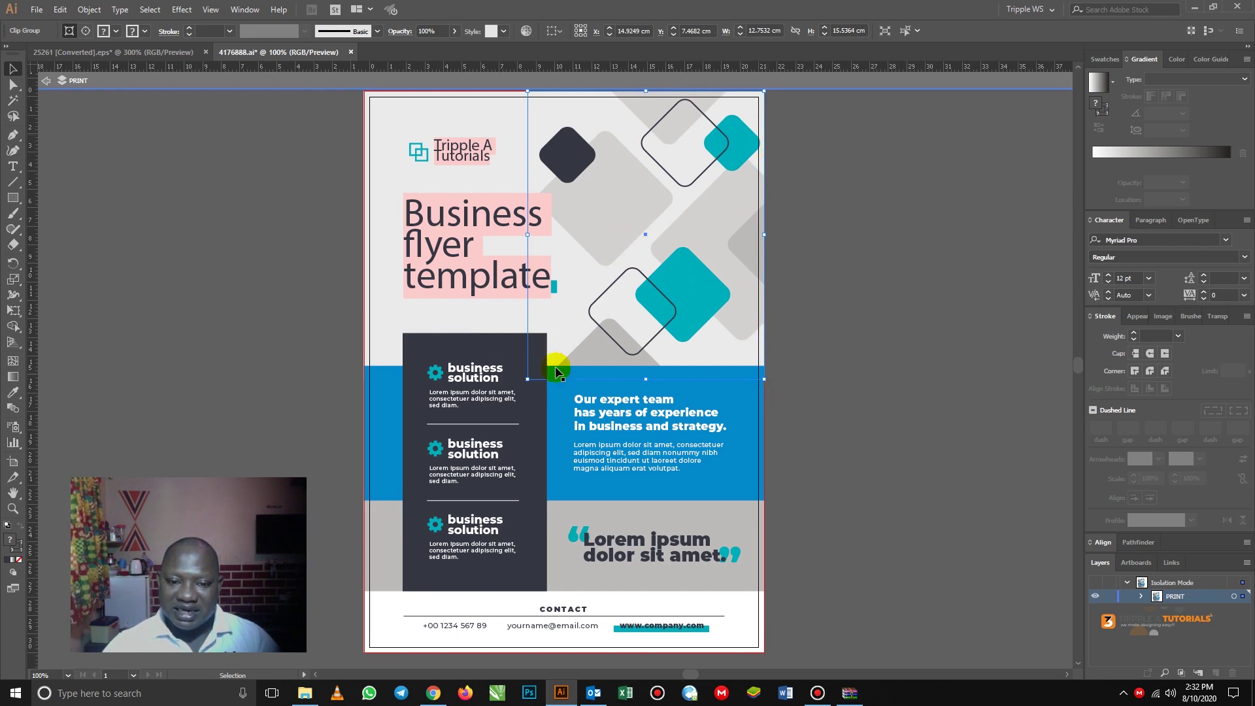
pyautogui.rightClick(628, 238)
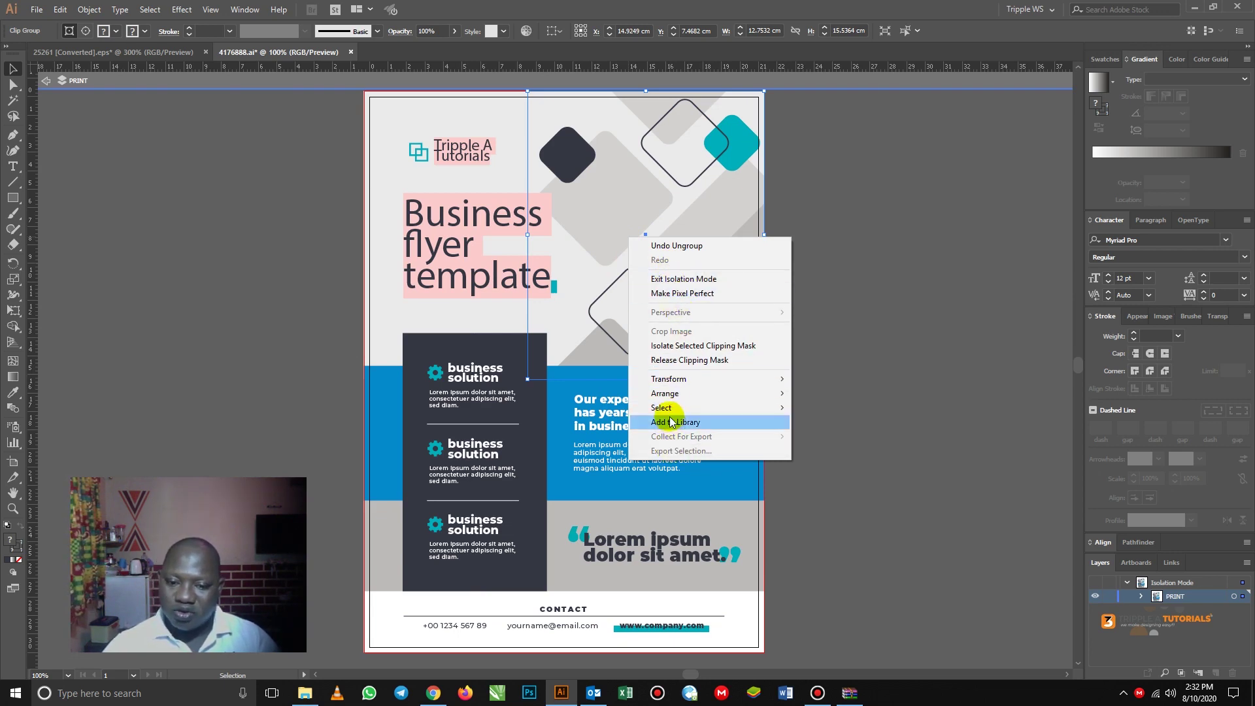
pyautogui.click(801, 168)
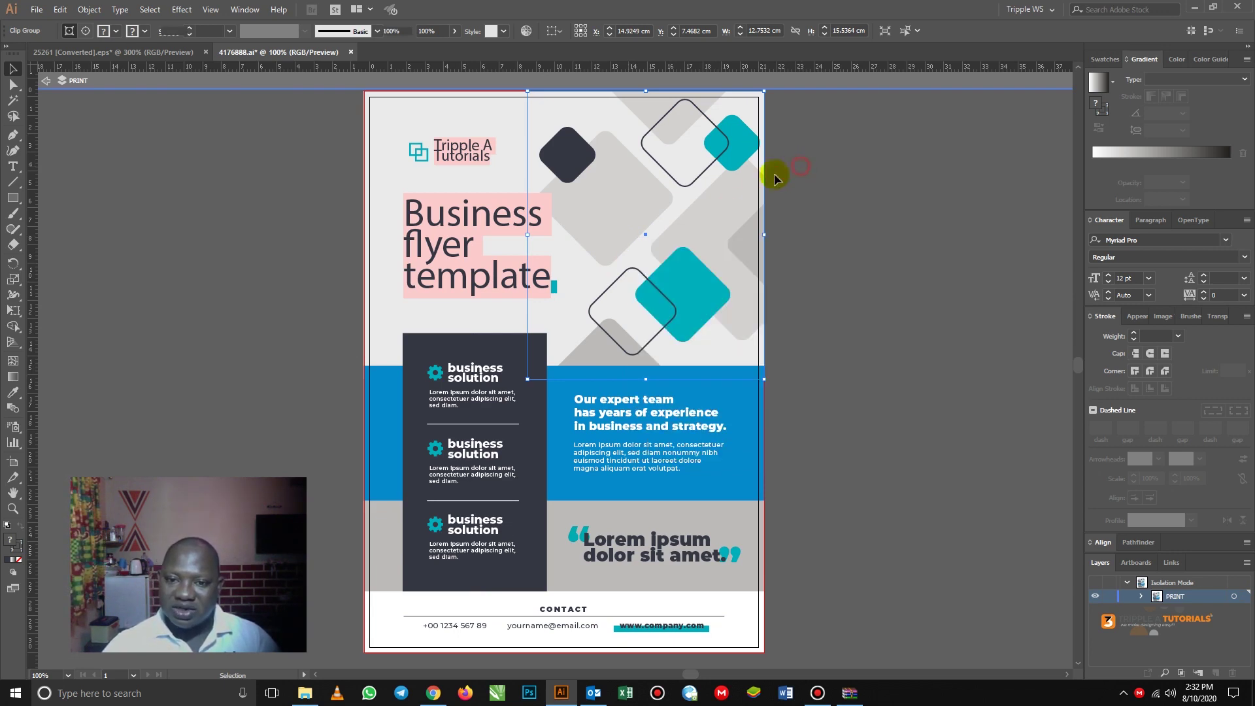
pyautogui.click(656, 203)
pyautogui.doubleClick(655, 216)
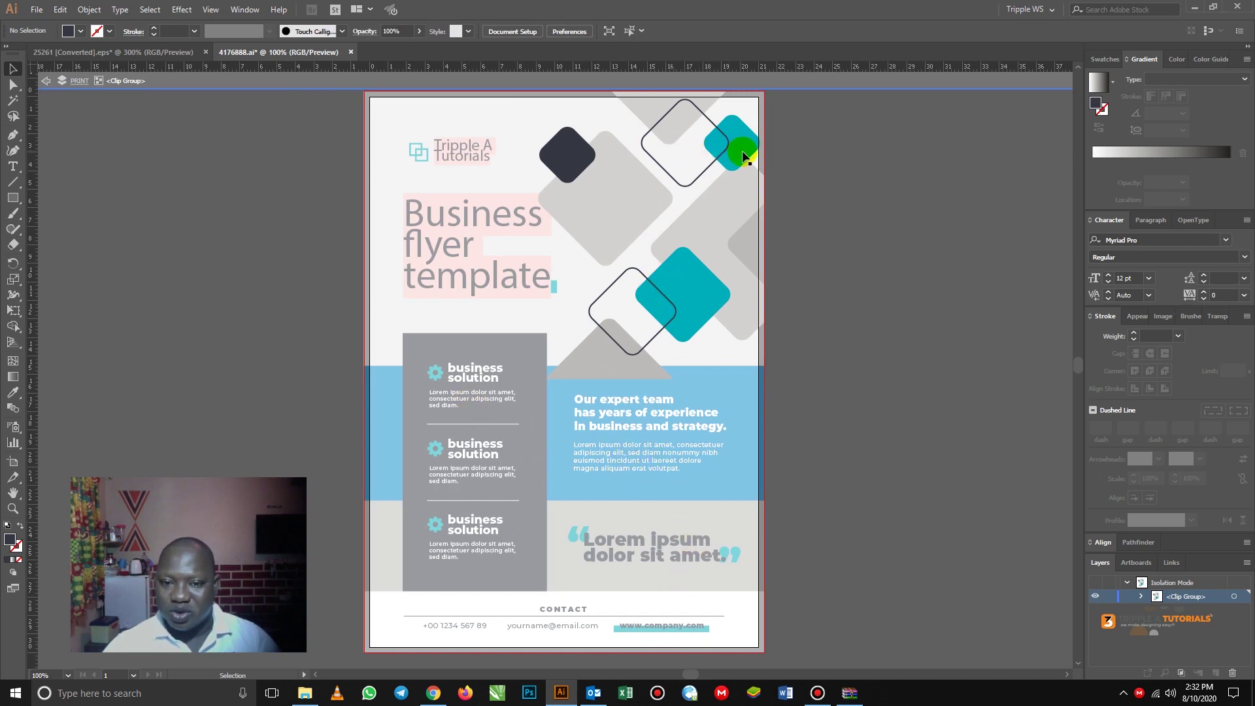
pyautogui.click(674, 312)
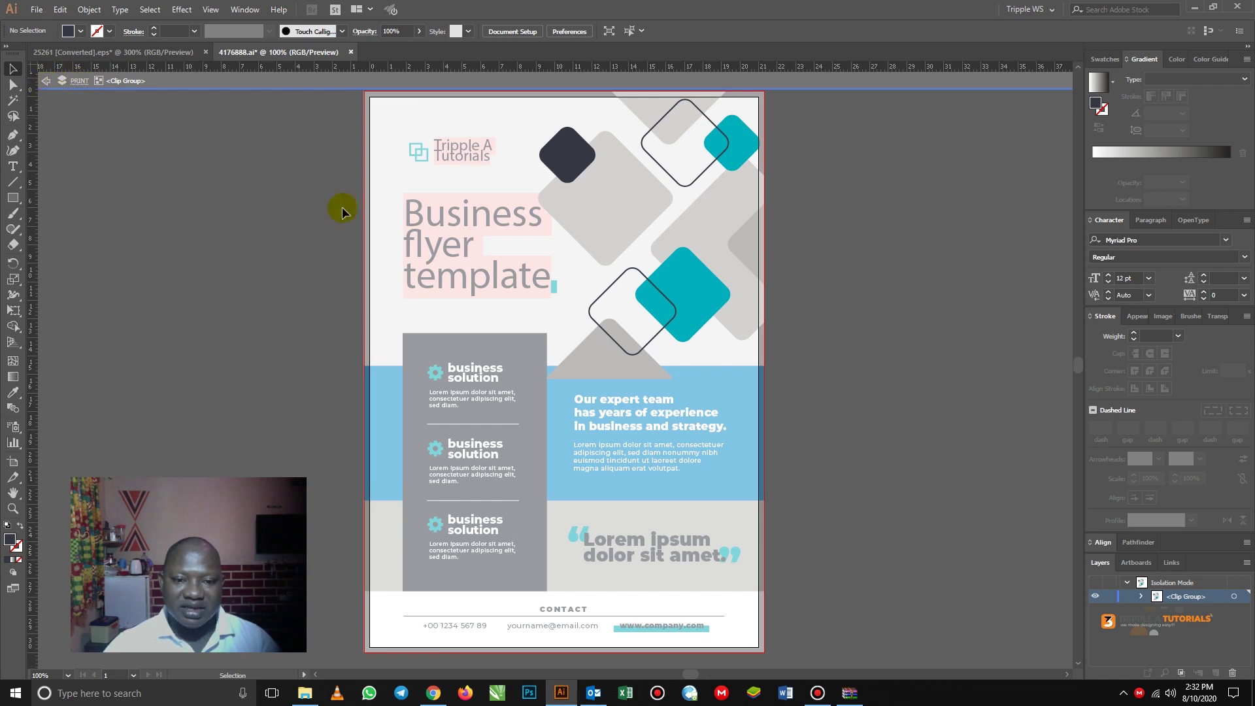
pyautogui.click(695, 311)
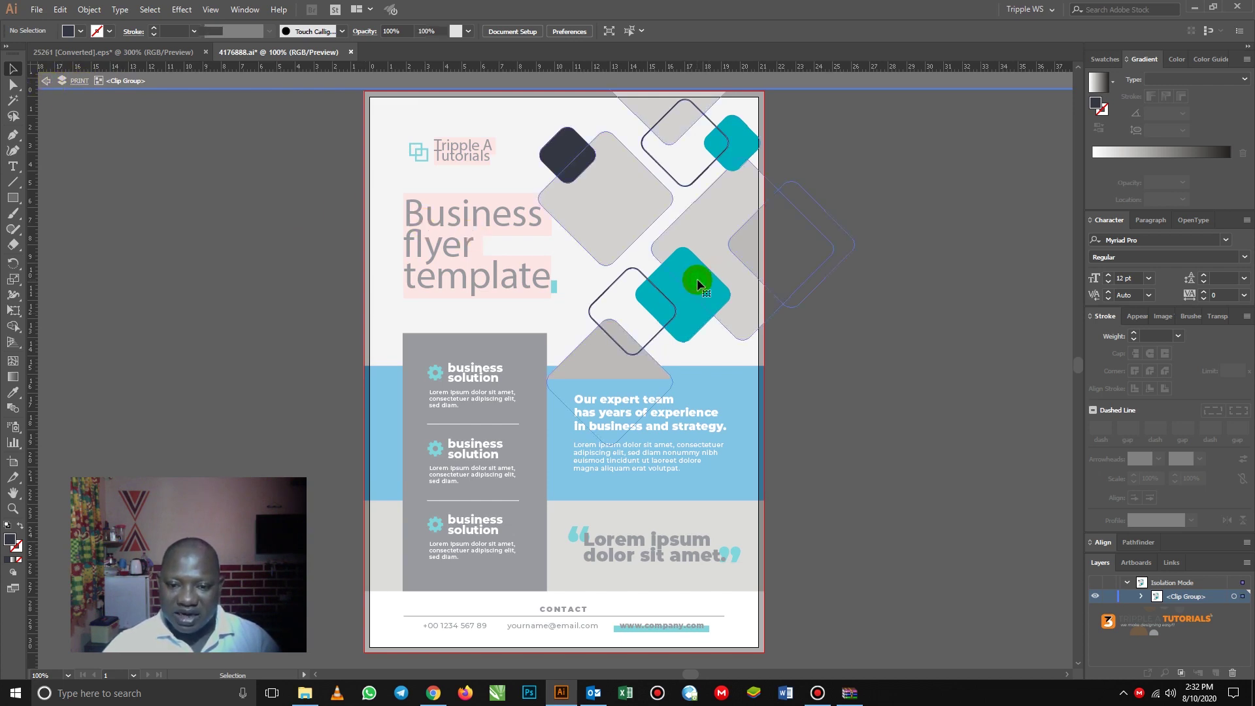
pyautogui.click(692, 288)
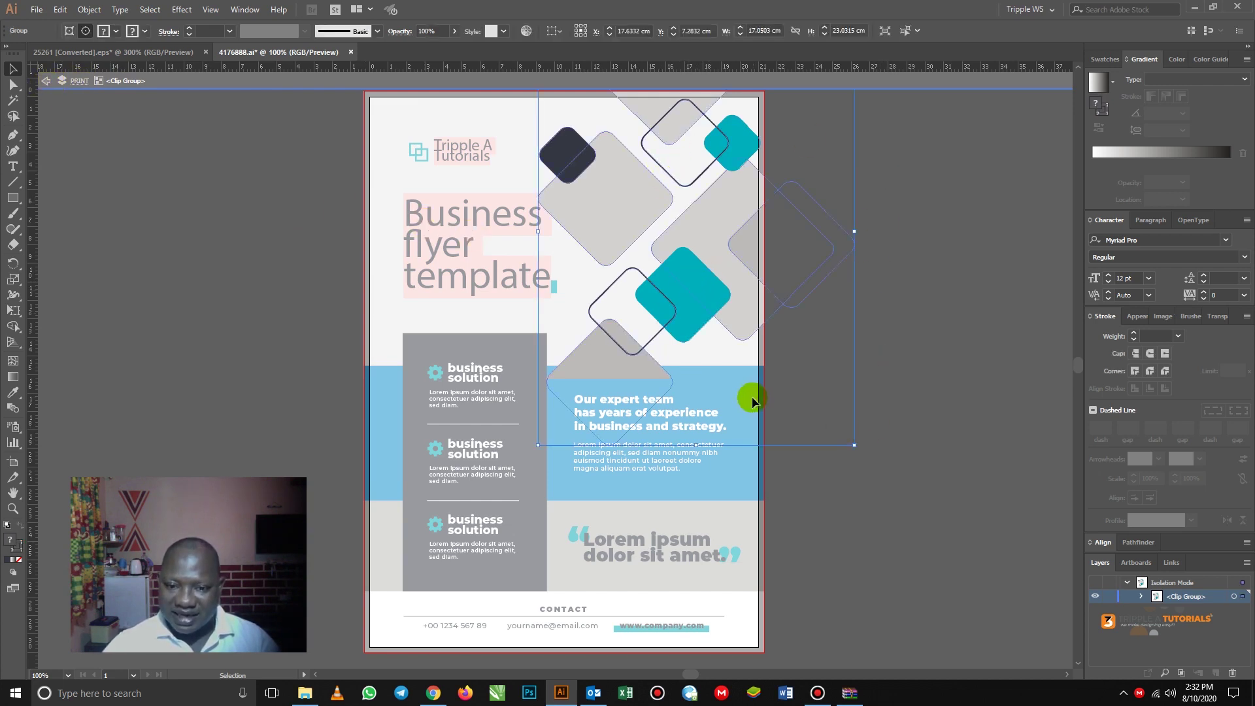
pyautogui.click(696, 317)
pyautogui.doubleClick(697, 312)
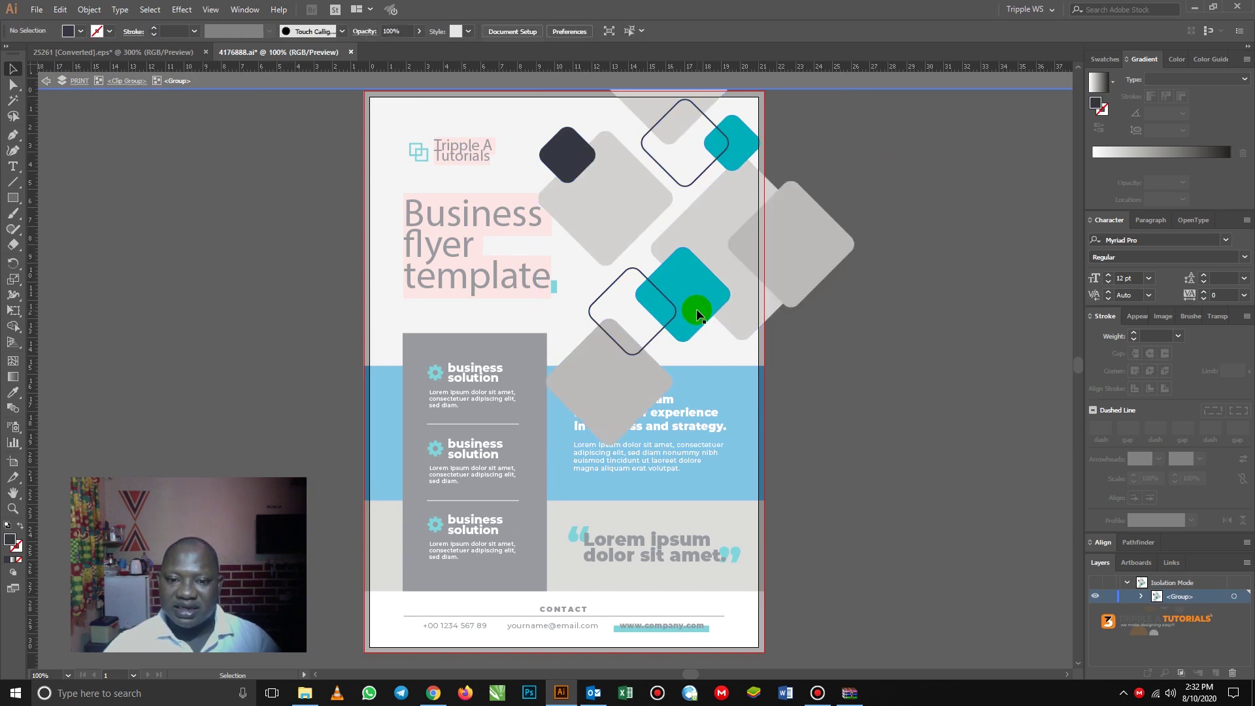
# Step: Fill the lower teal diamond with the blue swatch
pyautogui.click(703, 284)
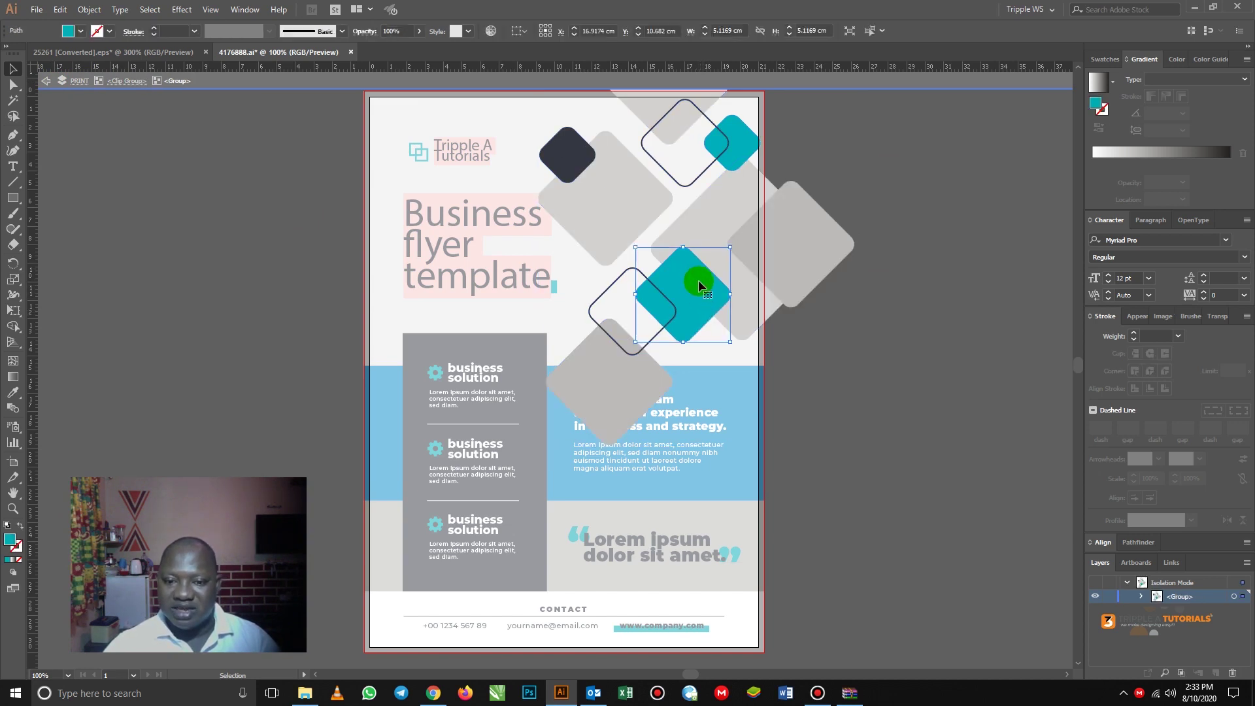
pyautogui.click(81, 31)
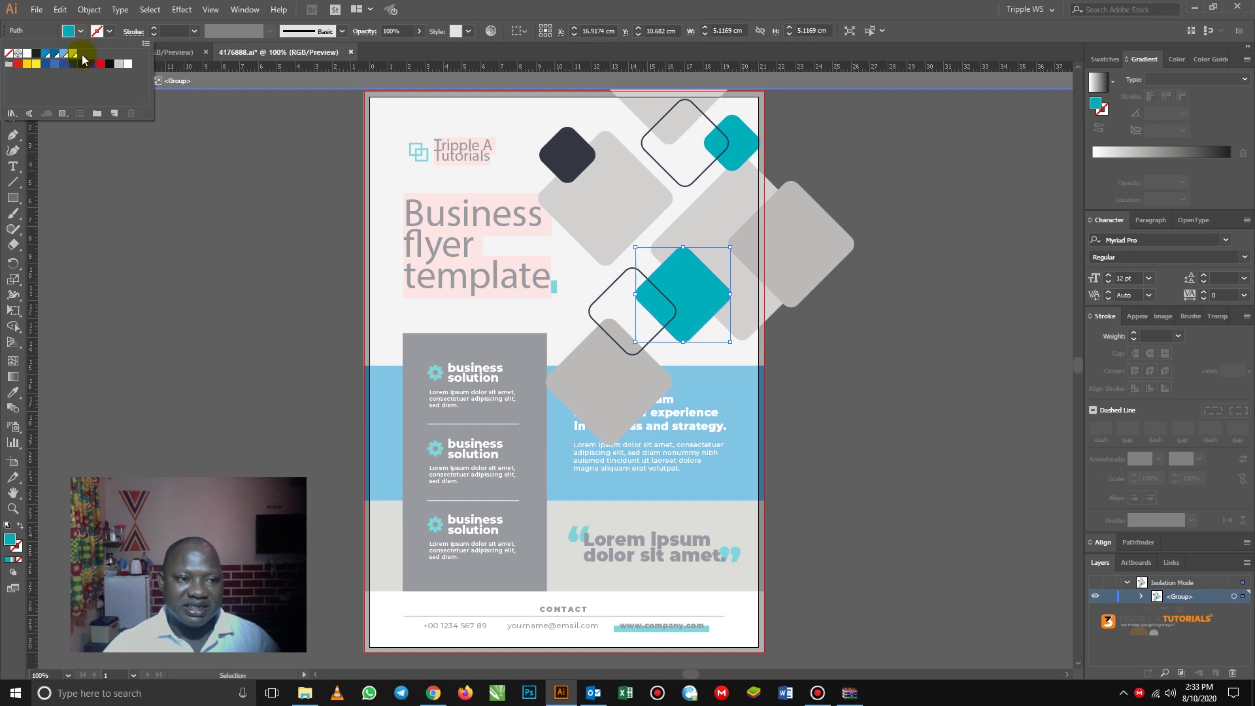
pyautogui.click(45, 54)
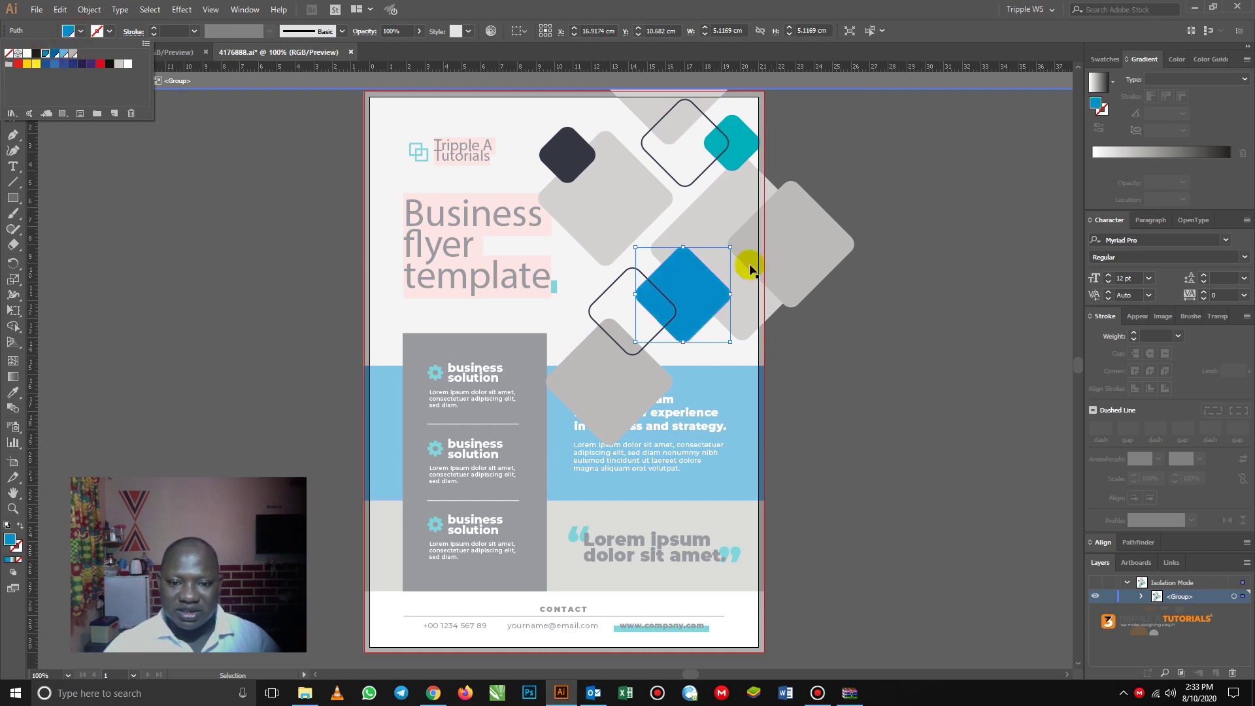
pyautogui.click(750, 143)
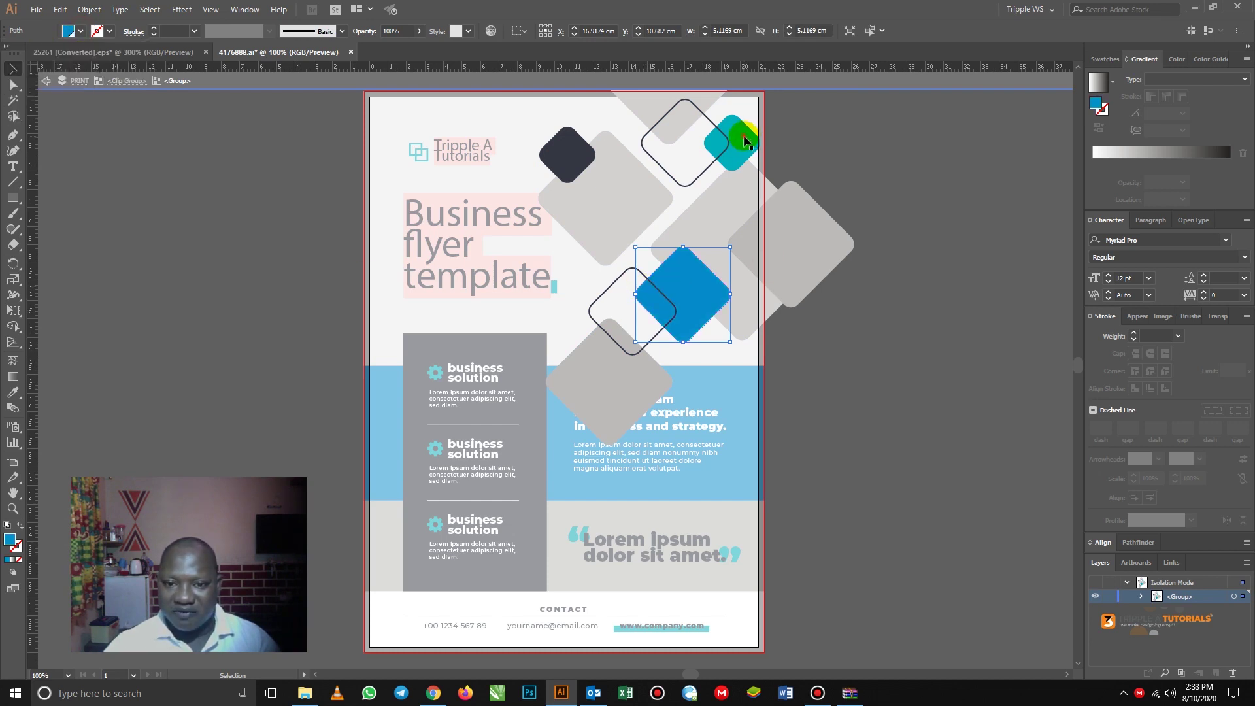
pyautogui.click(740, 142)
# Step: Fill the dark navy diamond near the top with the light blue swatch
pyautogui.click(577, 163)
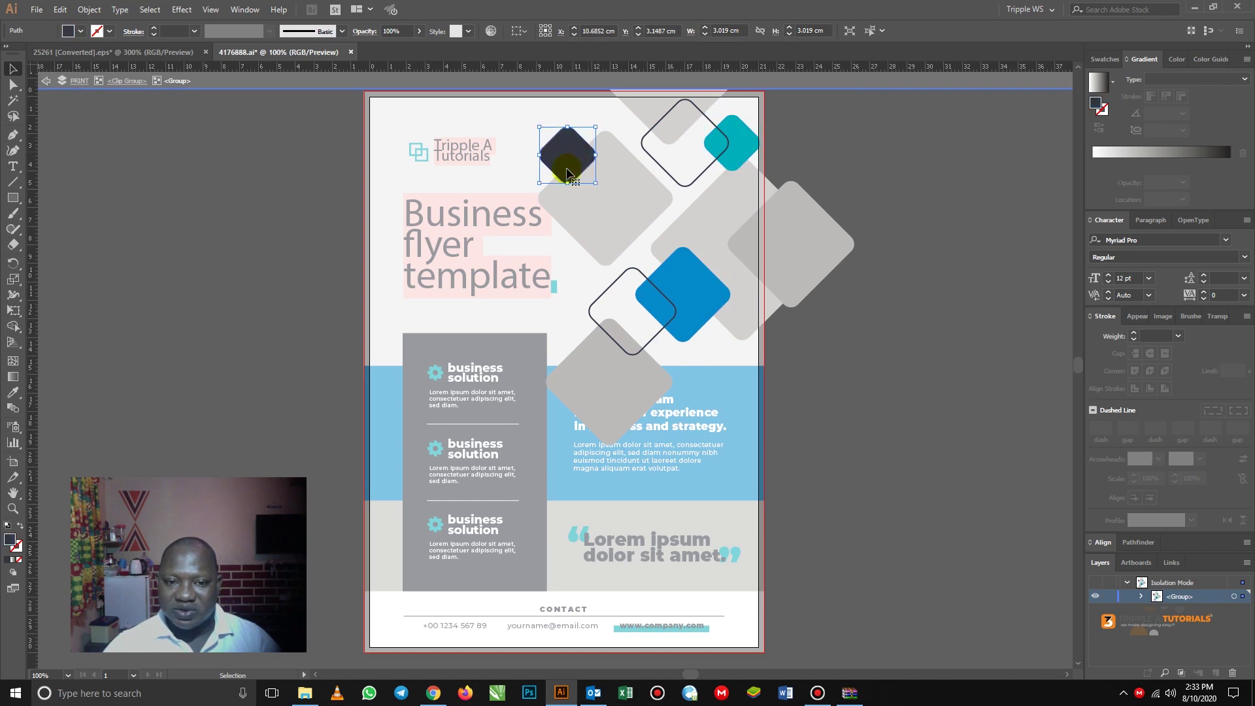
pyautogui.click(80, 31)
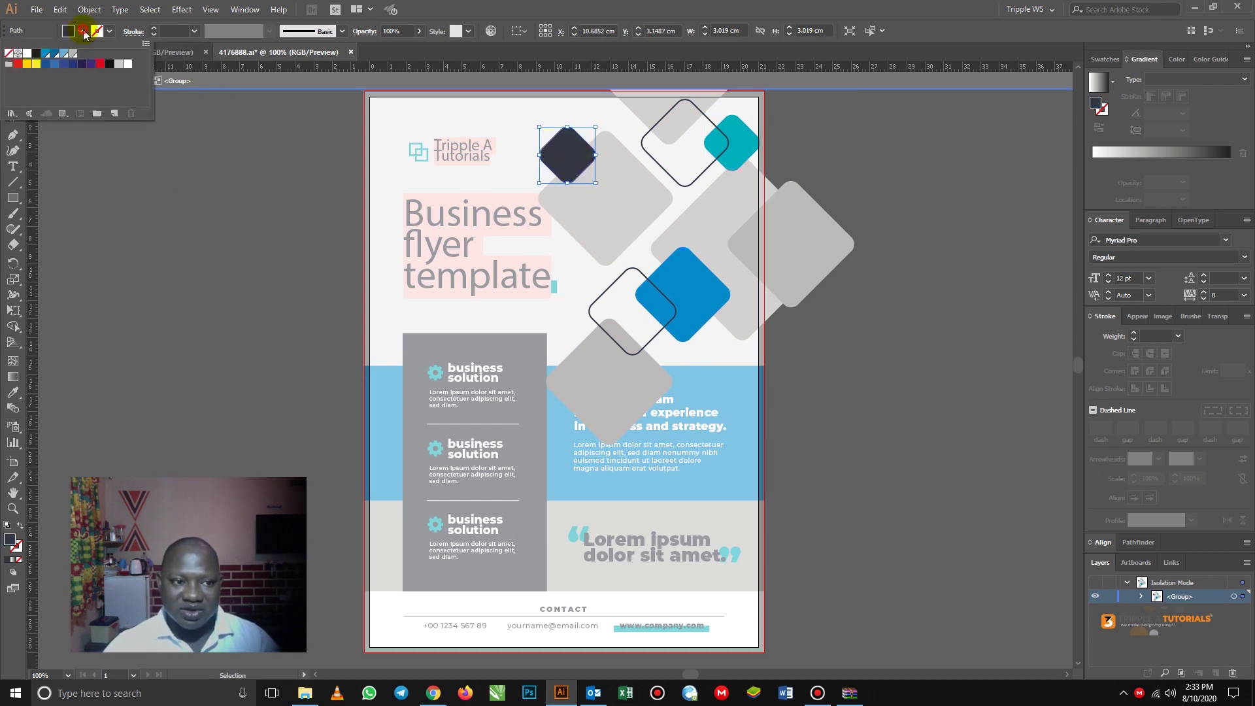
pyautogui.click(66, 54)
pyautogui.click(498, 180)
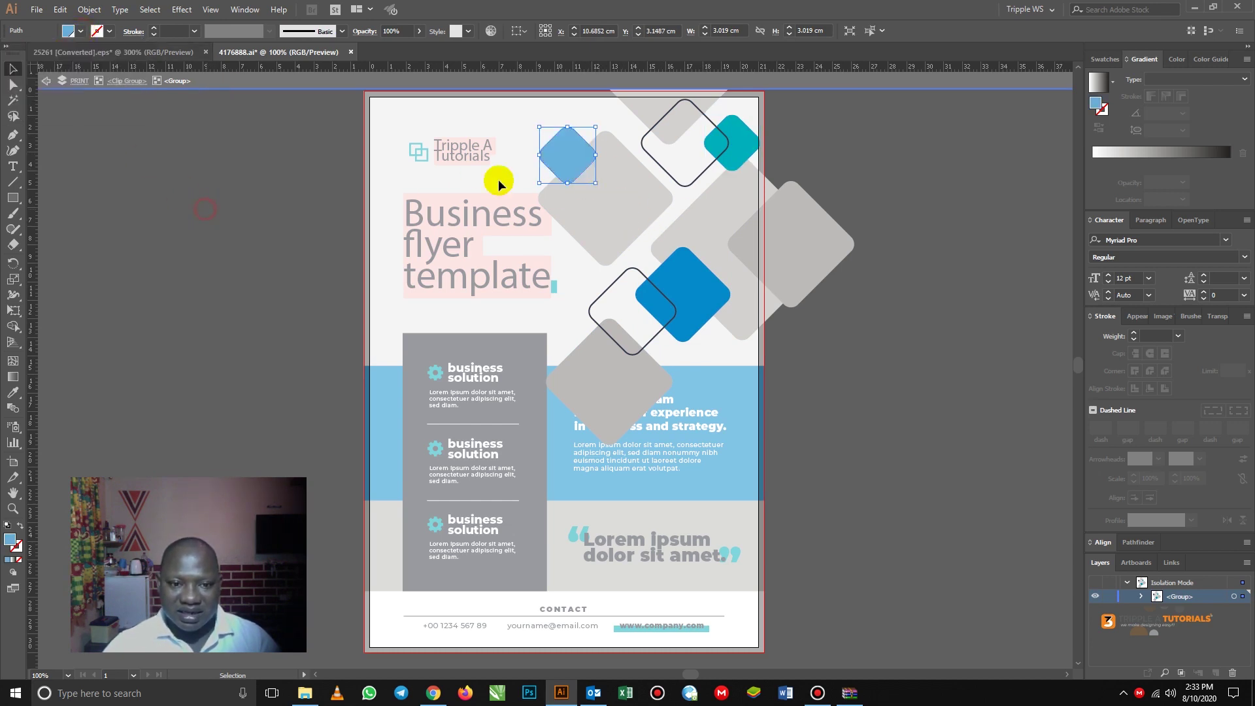
pyautogui.click(555, 158)
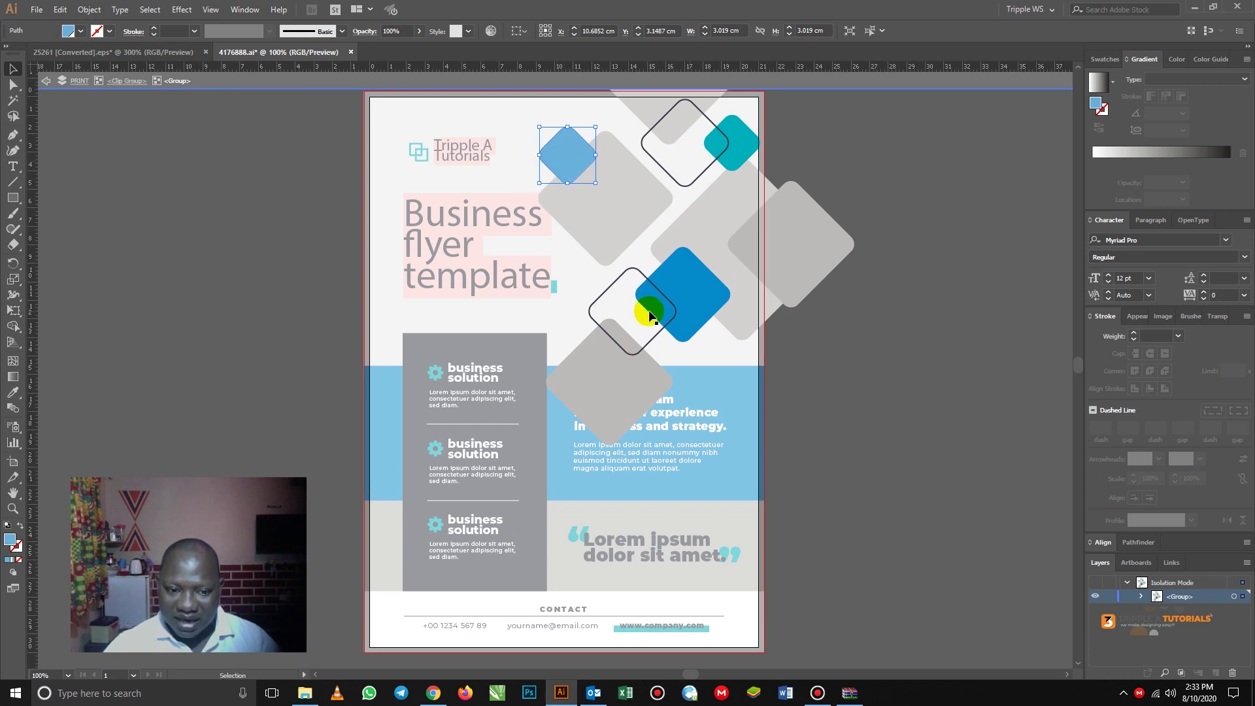
# Step: Exit isolation mode and return to the full flyer
pyautogui.doubleClick(273, 276)
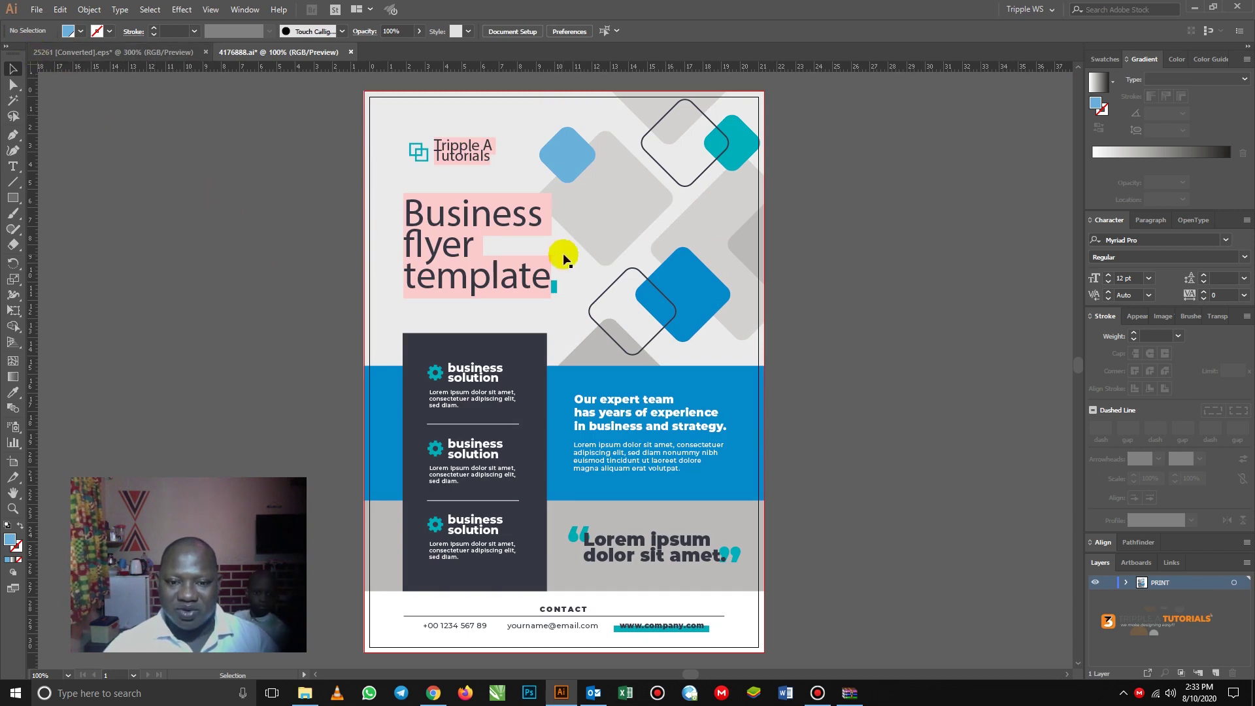
pyautogui.doubleClick(669, 270)
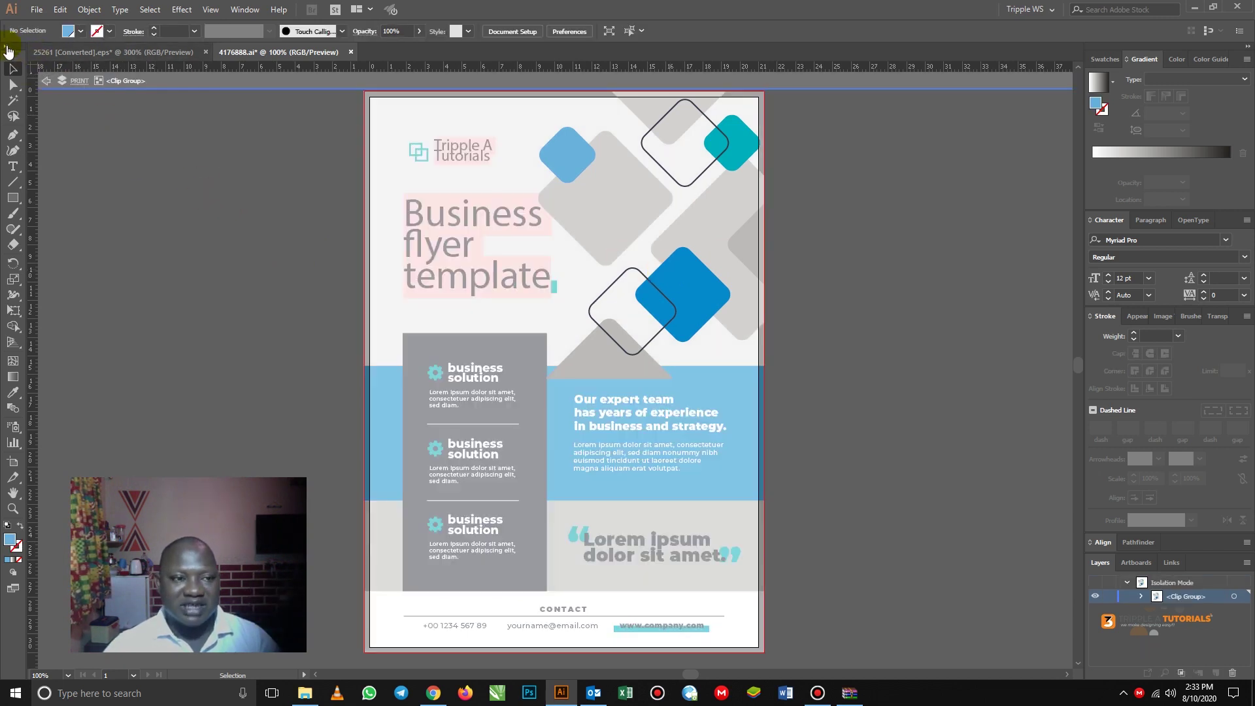
pyautogui.click(47, 83)
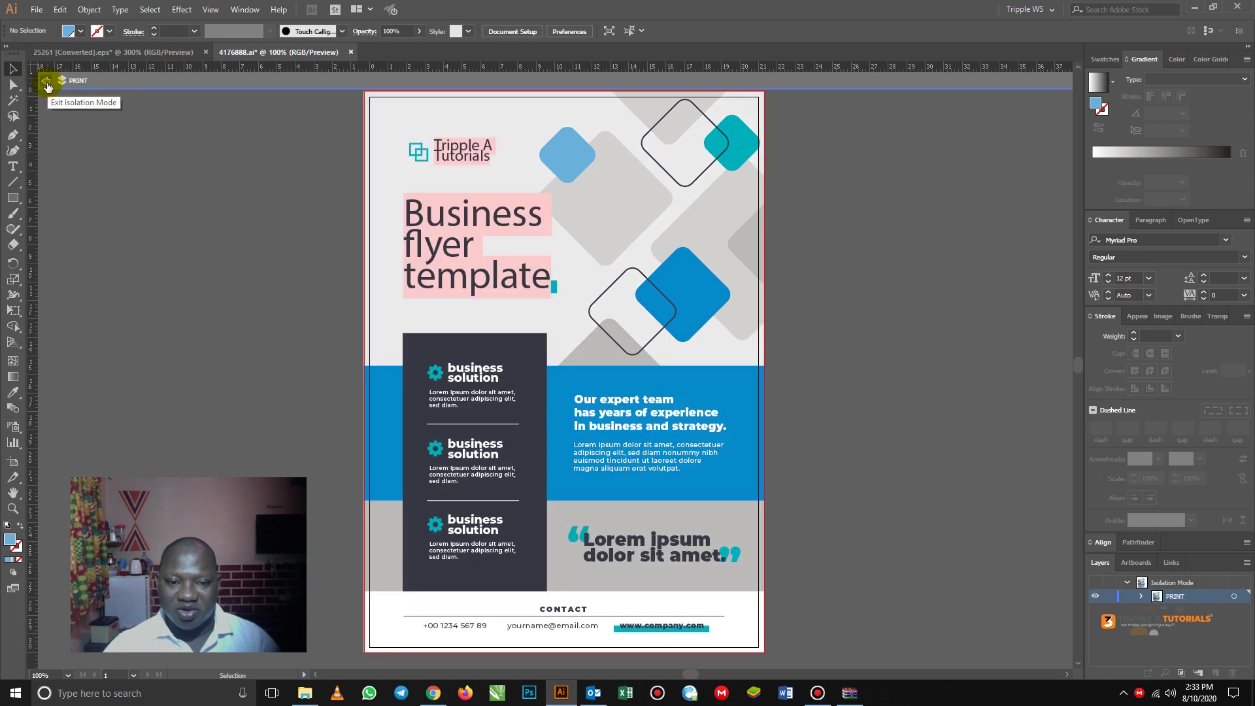
pyautogui.click(822, 296)
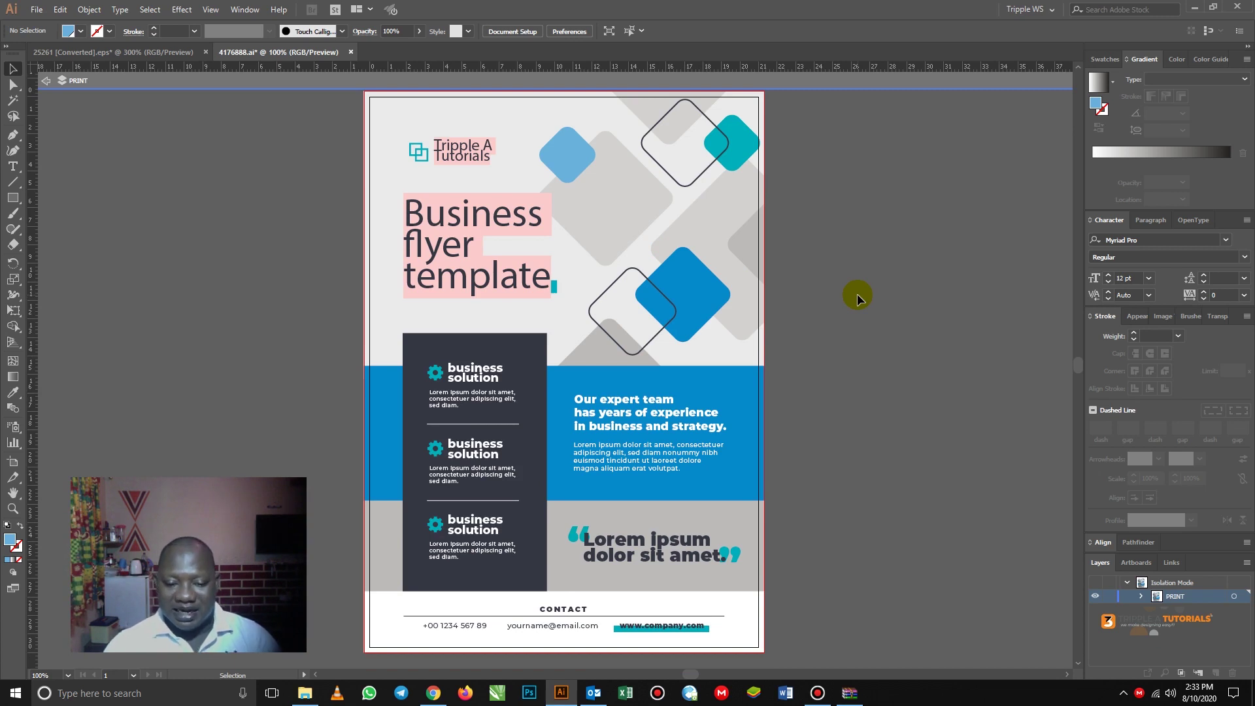
# Step: Switch to Chrome's Freepik tab with the guest daily download limit message
pyautogui.click(434, 693)
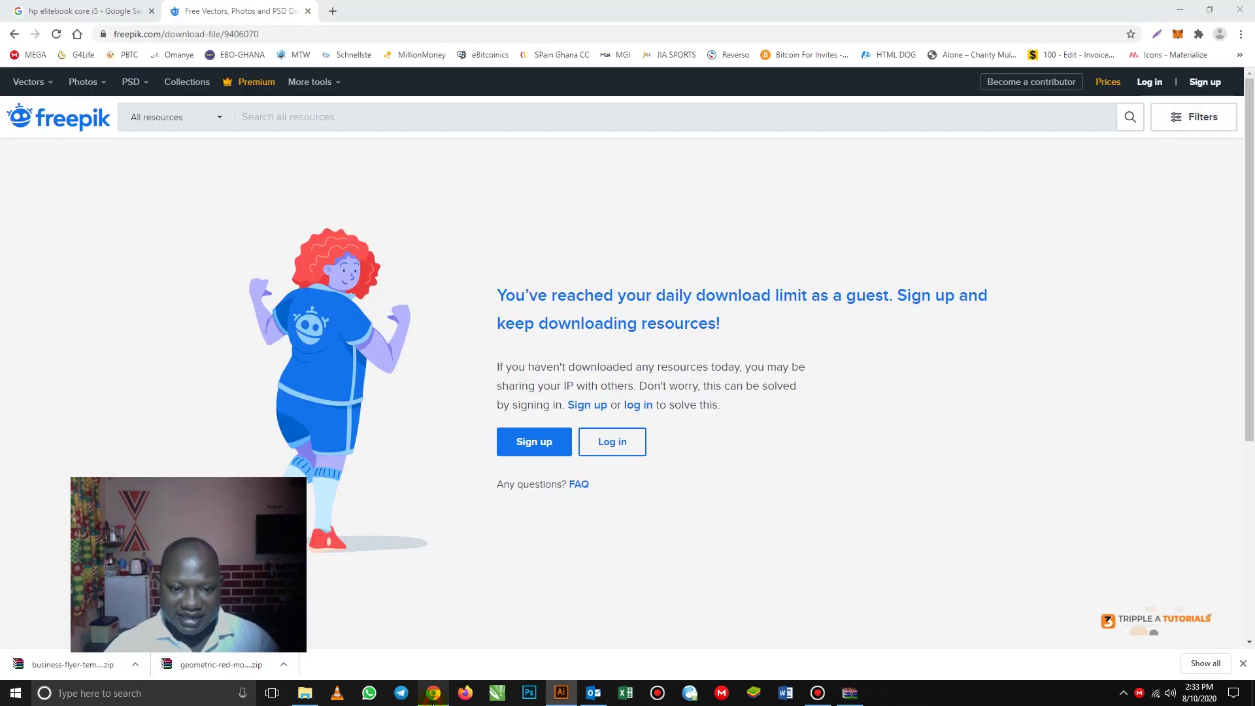